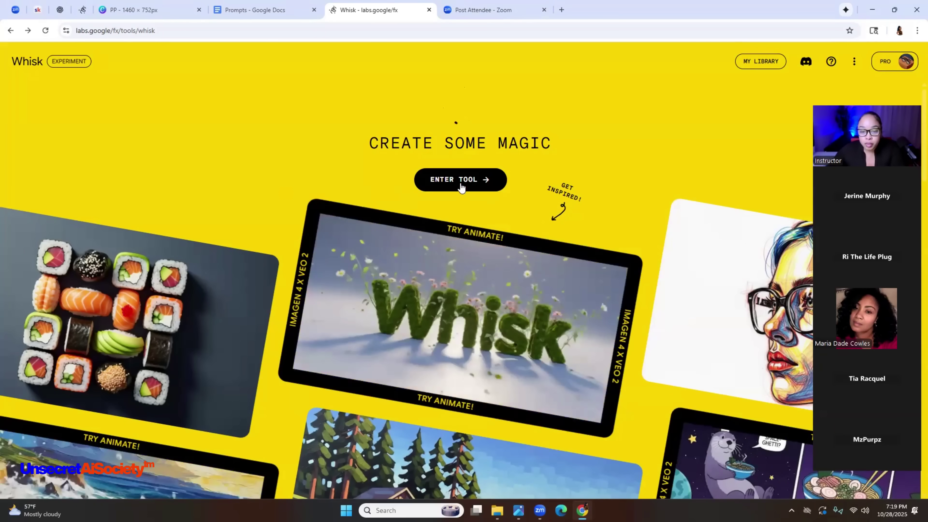
# - Enter the Whisk tool, expand the image inputs, and upload the portrait file dated Yesterday from the Class folder as the subject
pyautogui.click(461, 181)
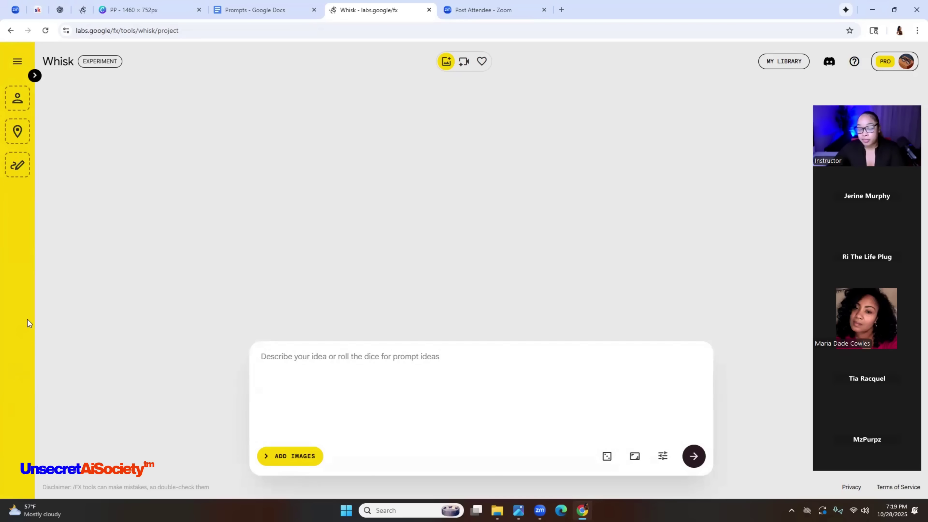
pyautogui.click(33, 76)
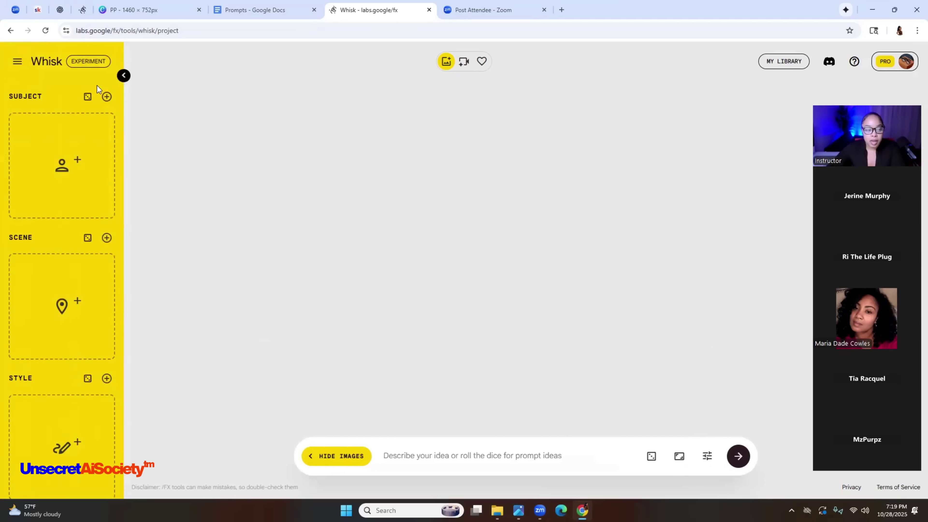
pyautogui.moveTo(43, 431)
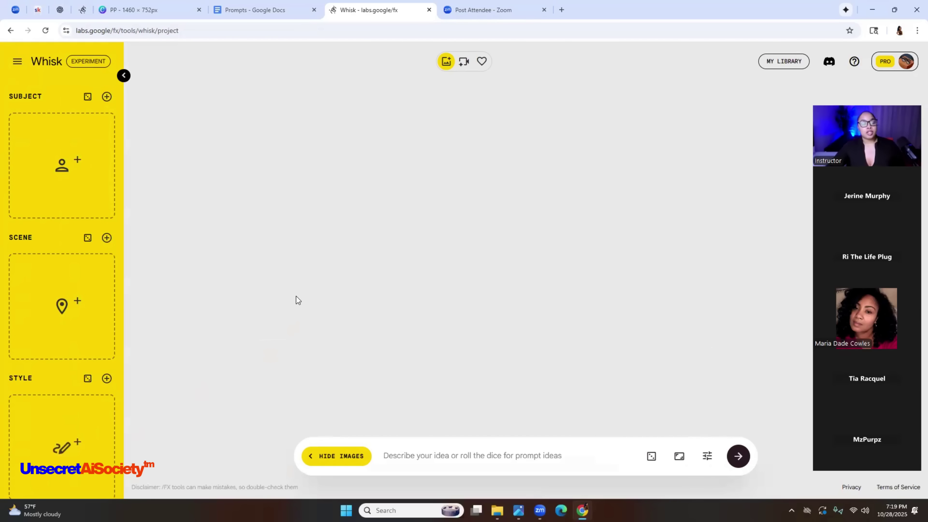
pyautogui.moveTo(67, 152)
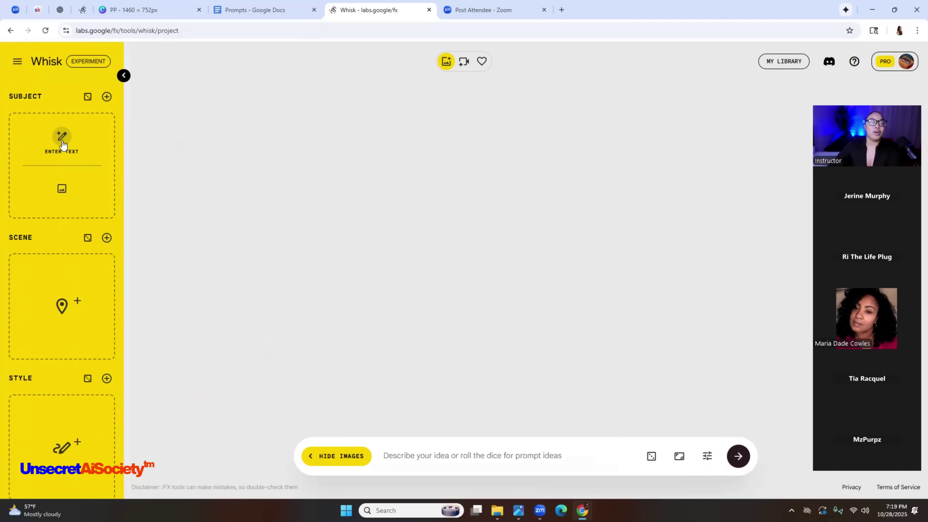
pyautogui.click(61, 188)
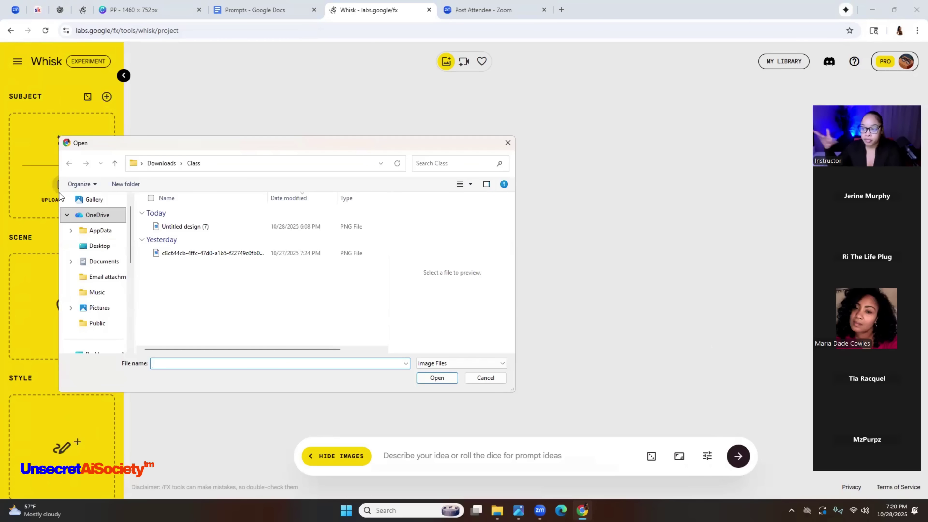
pyautogui.click(185, 253)
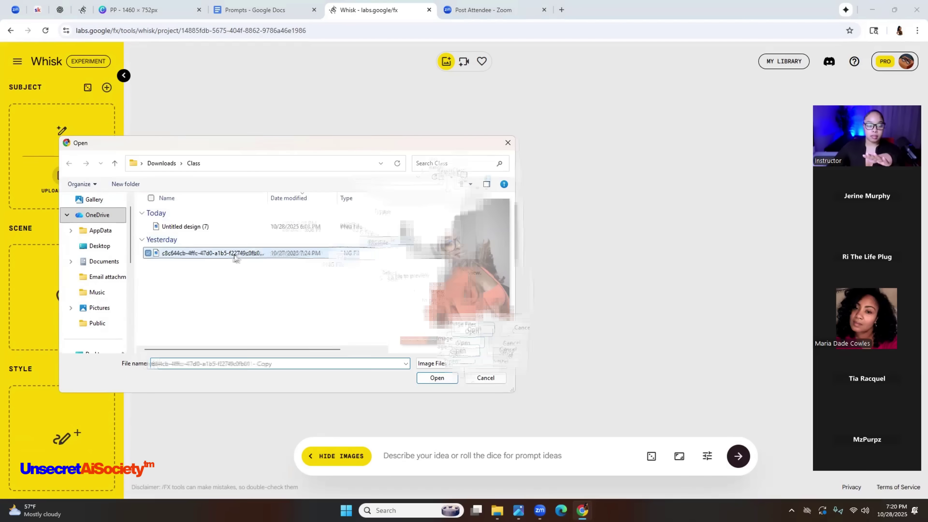
pyautogui.click(434, 380)
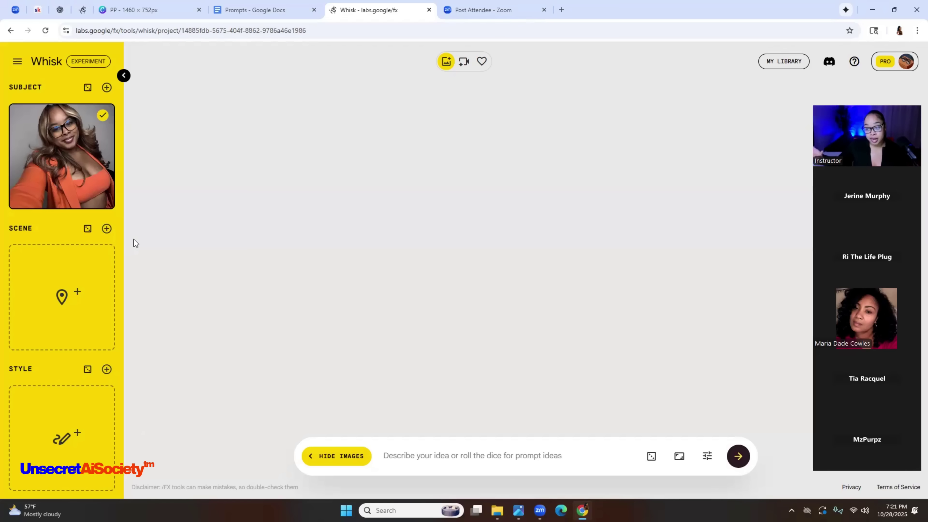
# - Upload the parking garage image "Untitled design (7)" from the Class folder as the scene
pyautogui.moveTo(62, 265)
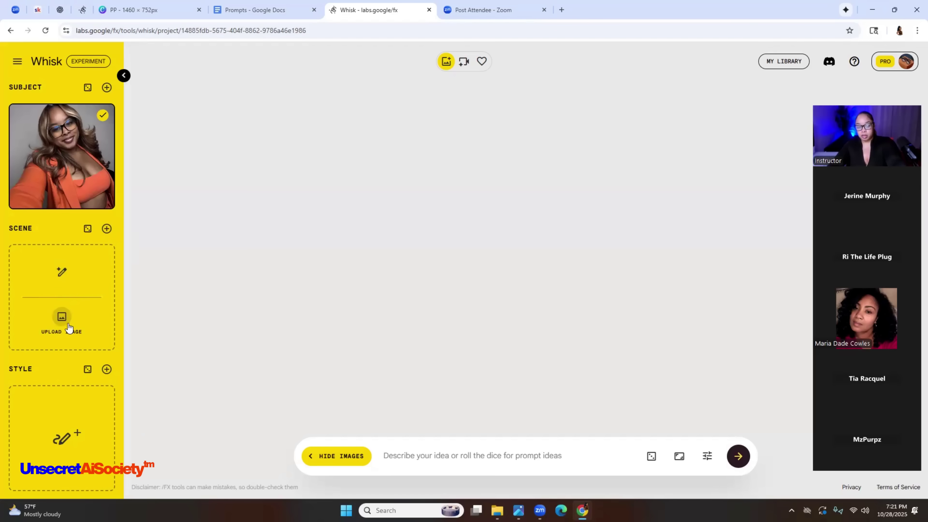
pyautogui.click(59, 321)
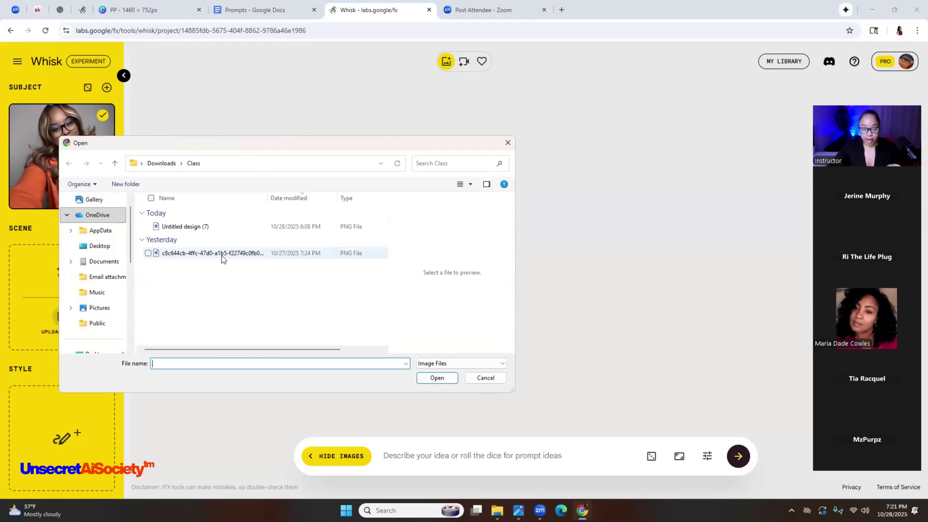
pyautogui.click(221, 228)
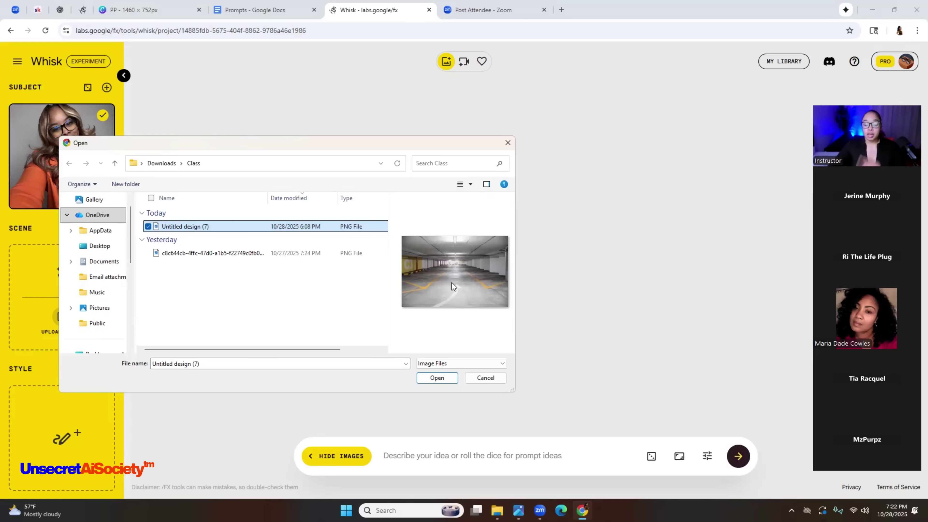
pyautogui.click(437, 378)
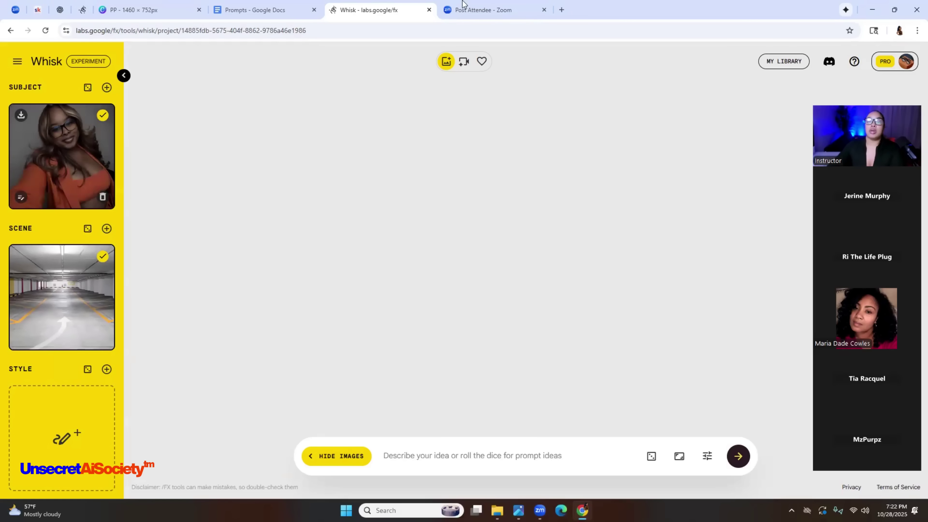
# - Search Google for "pink dress" in a new browser tab and look over the popular product images
pyautogui.click(562, 9)
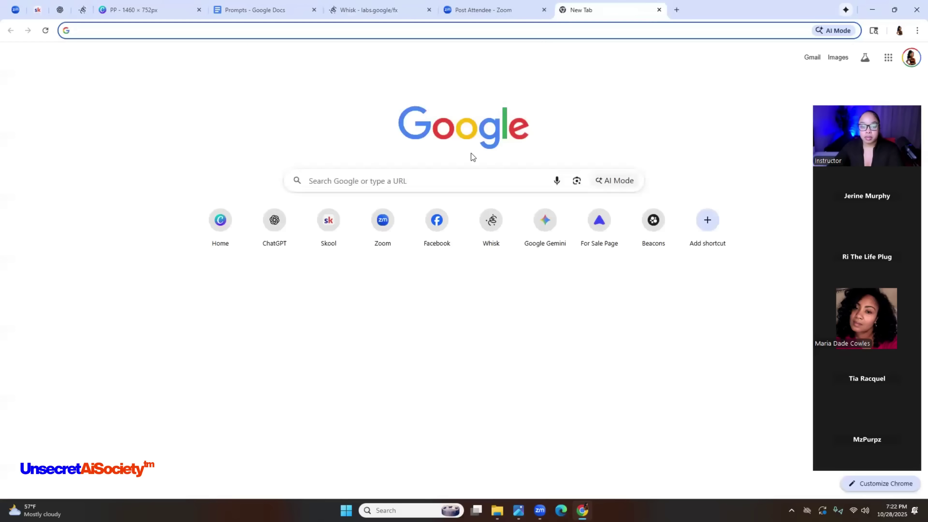
pyautogui.click(462, 176)
pyautogui.write('o')
pyautogui.press('BackSpace')
pyautogui.write('pink dr4')
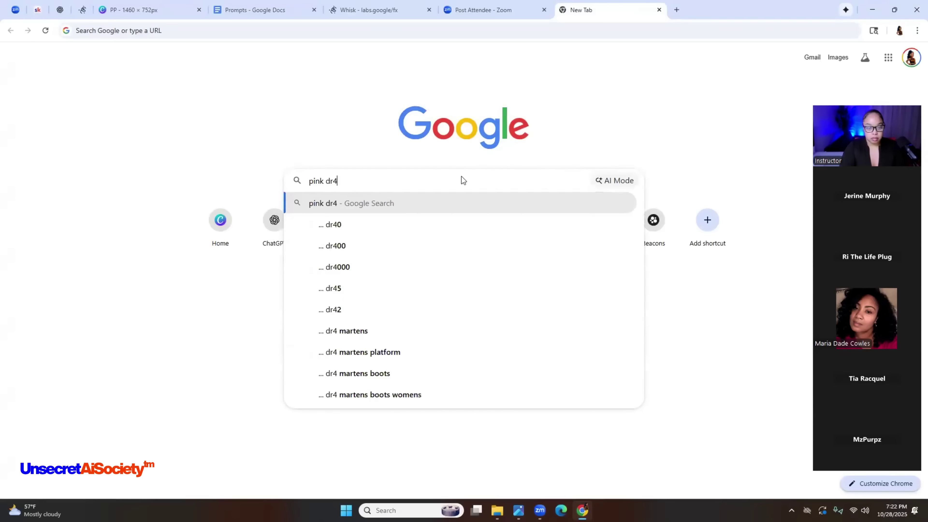
pyautogui.press('BackSpace')
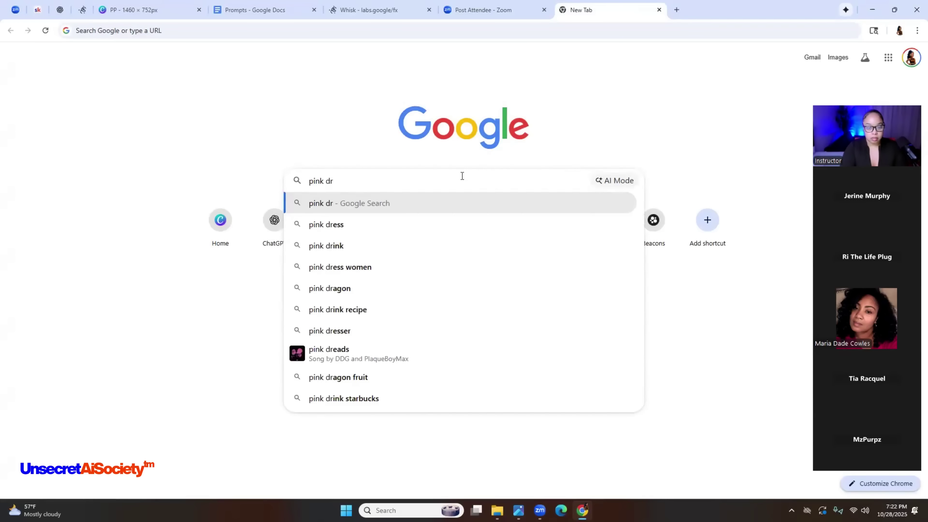
pyautogui.write('ess')
pyautogui.press('Return')
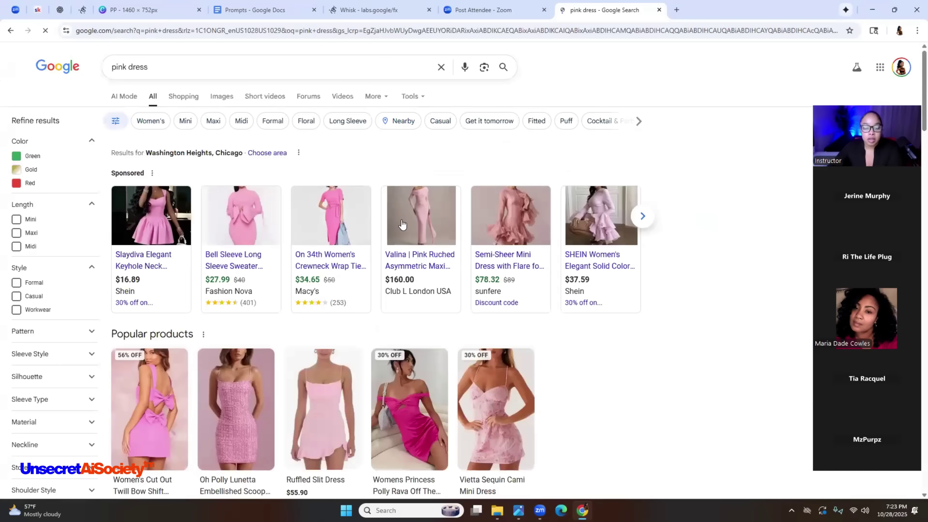
pyautogui.scroll(-6, 394, 247)
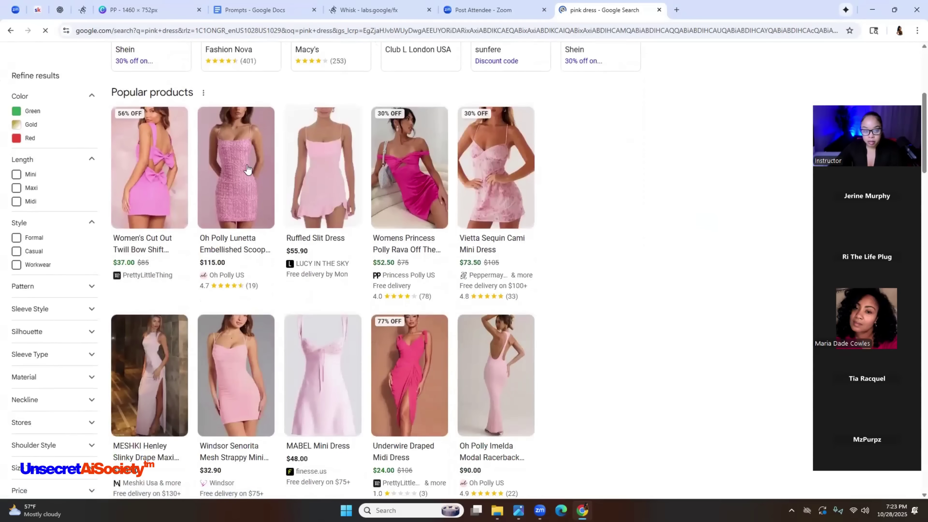
pyautogui.moveTo(244, 168)
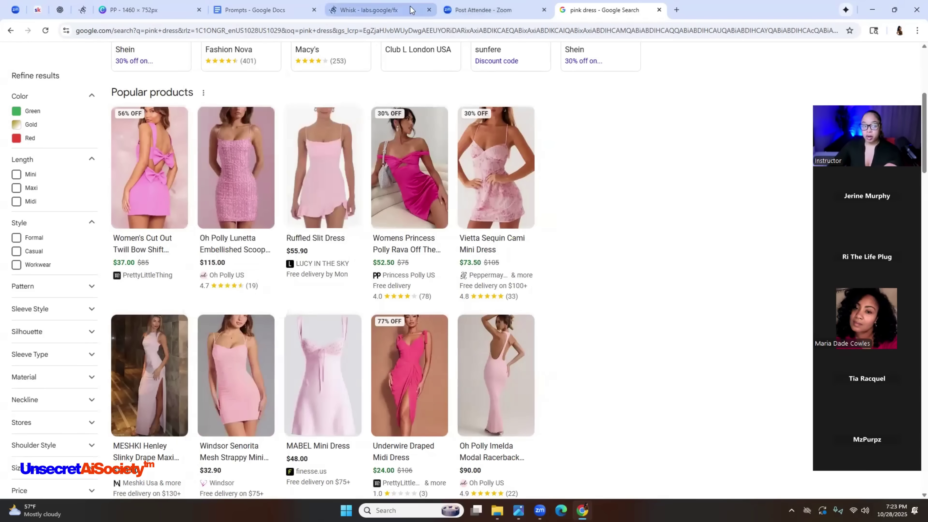
# - Return to Whisk and add a second, empty subject slot
pyautogui.click(380, 10)
pyautogui.click(106, 88)
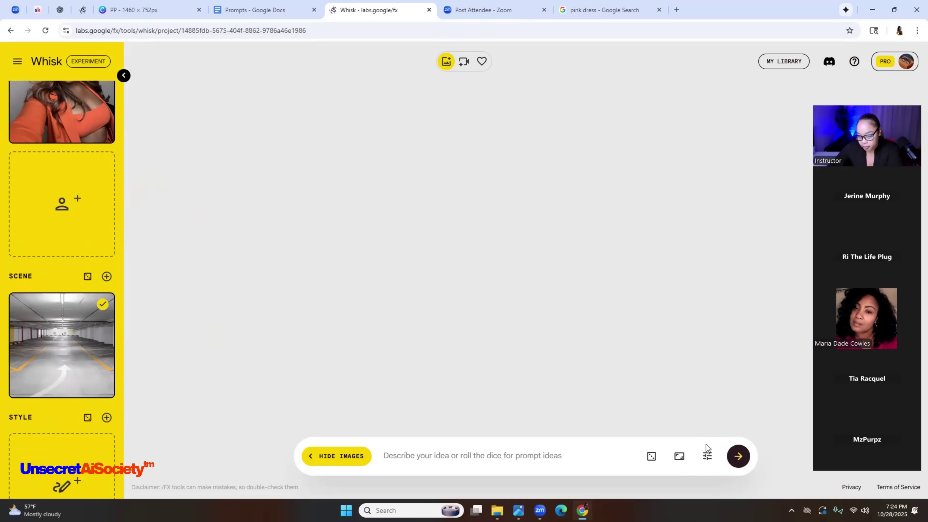
# - Lock the seed in the generation settings, and switch Precise Reference off and on again
pyautogui.click(708, 459)
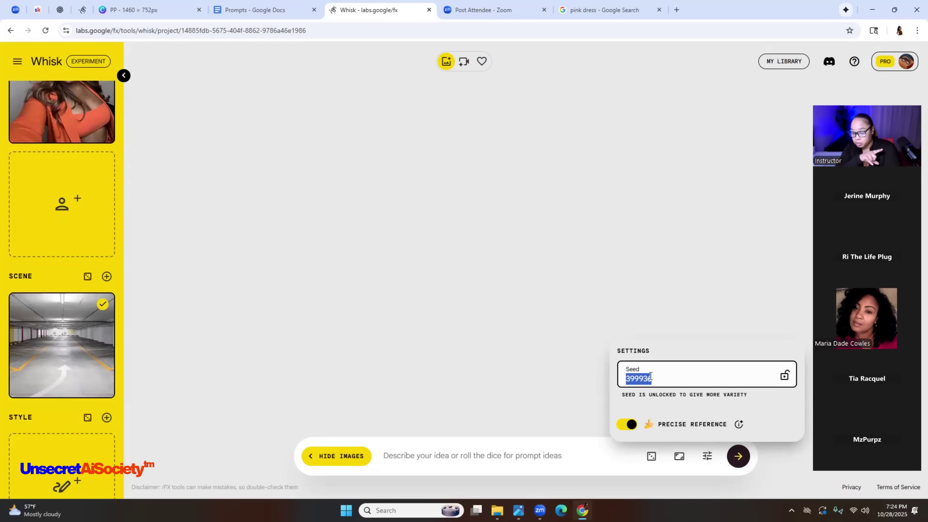
pyautogui.click(785, 376)
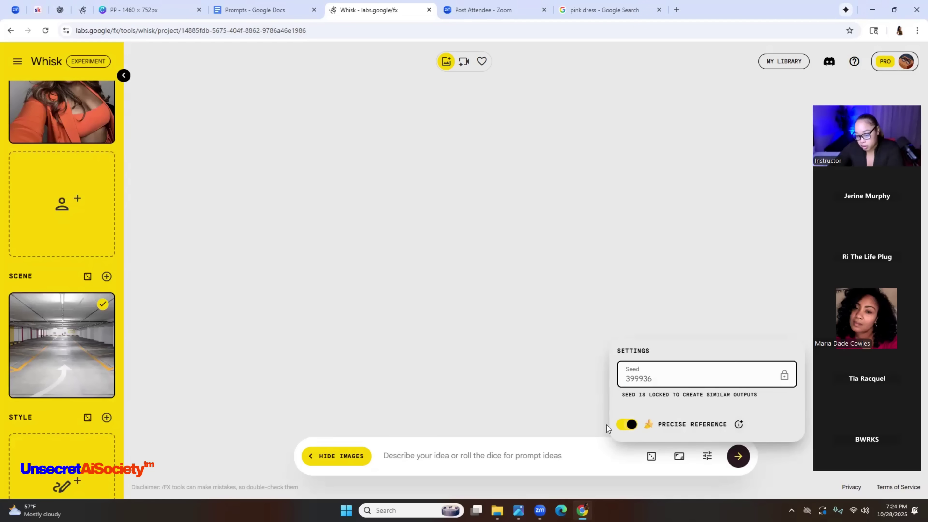
pyautogui.click(627, 425)
pyautogui.click(628, 427)
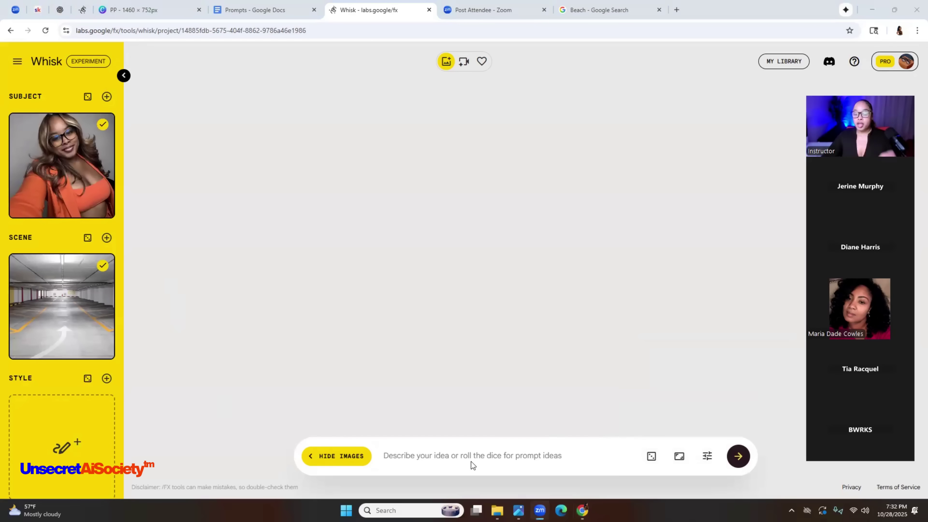
# - Write the image prompt "Posed confidently in the middle of the garage."
pyautogui.click(471, 455)
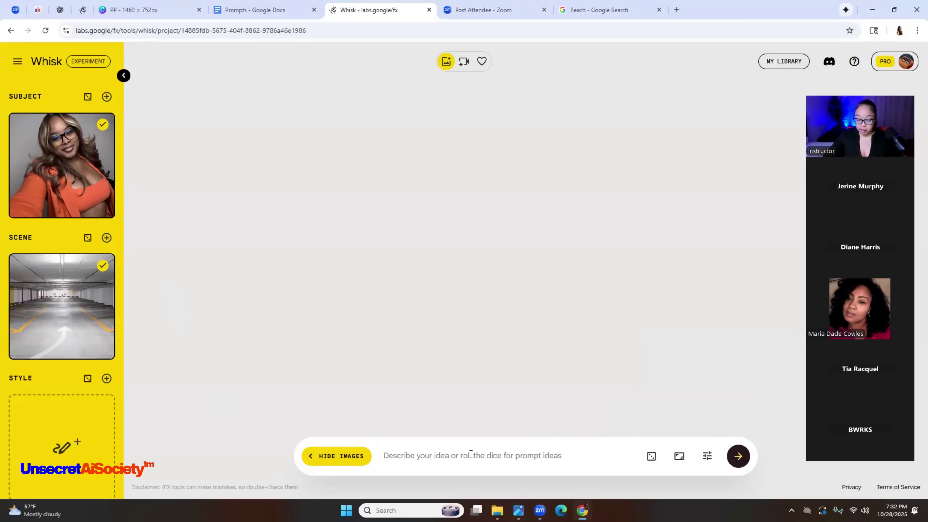
pyautogui.write('Posed')
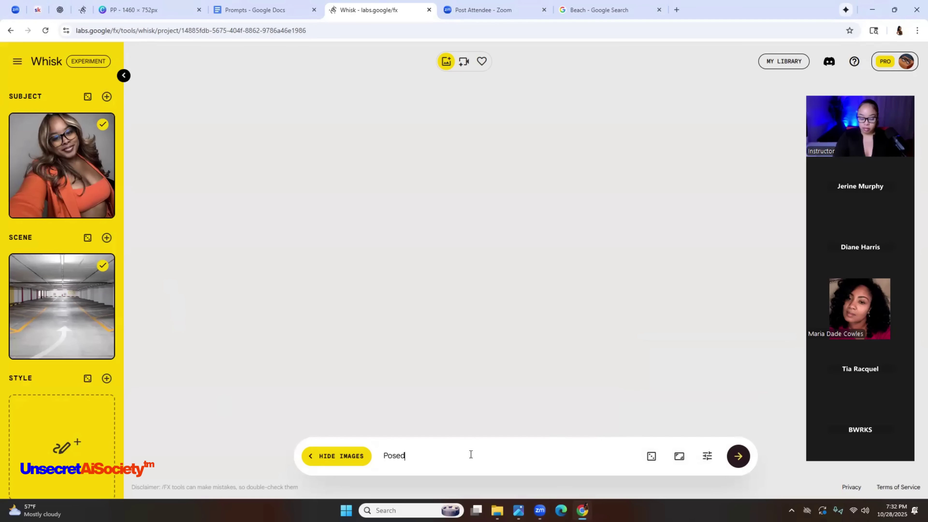
pyautogui.write(' in th')
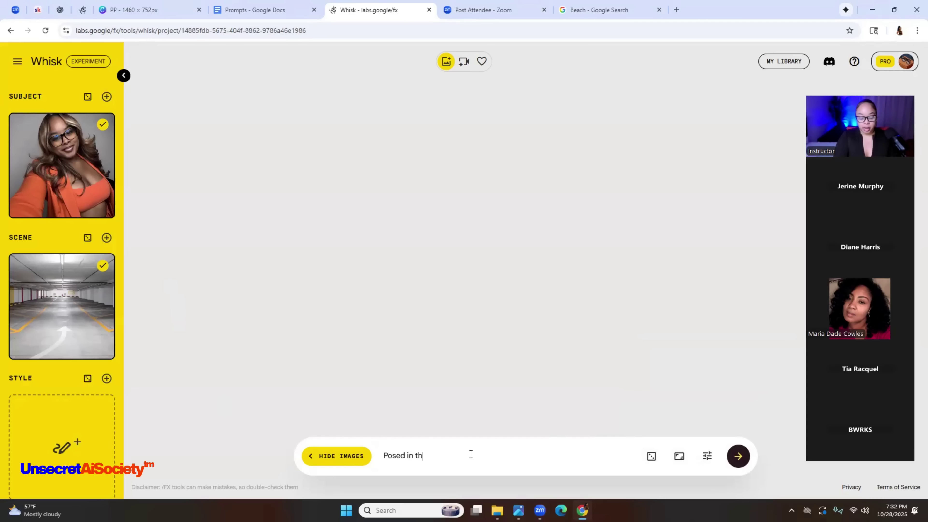
pyautogui.write('e middle of the garage.')
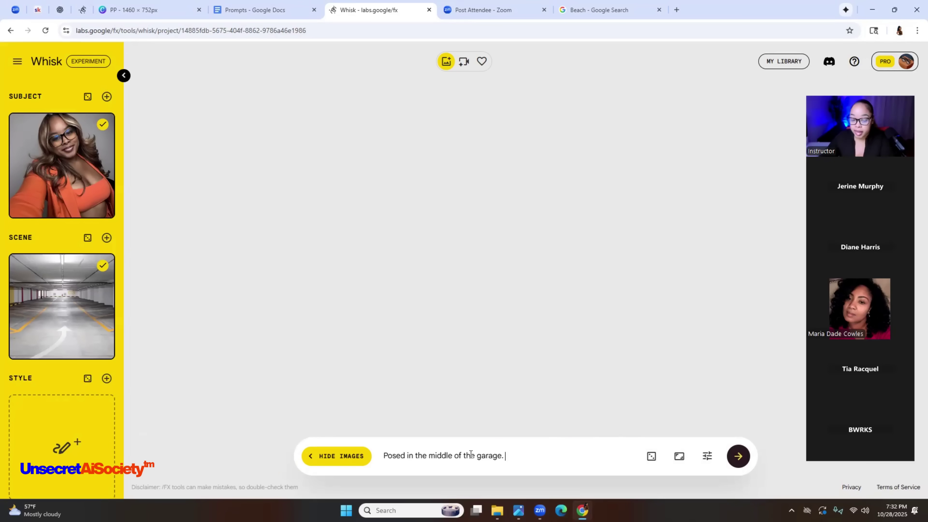
pyautogui.click(406, 458)
pyautogui.write('confident')
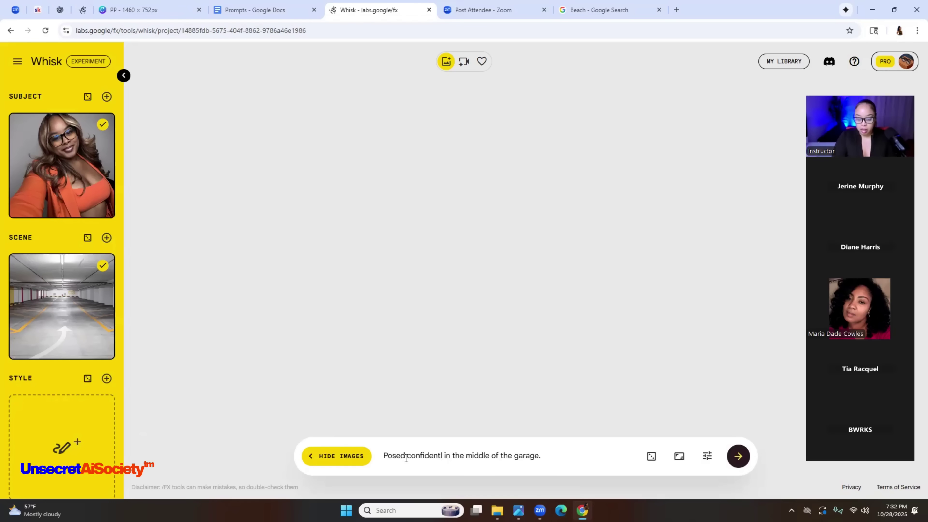
pyautogui.write('ly')
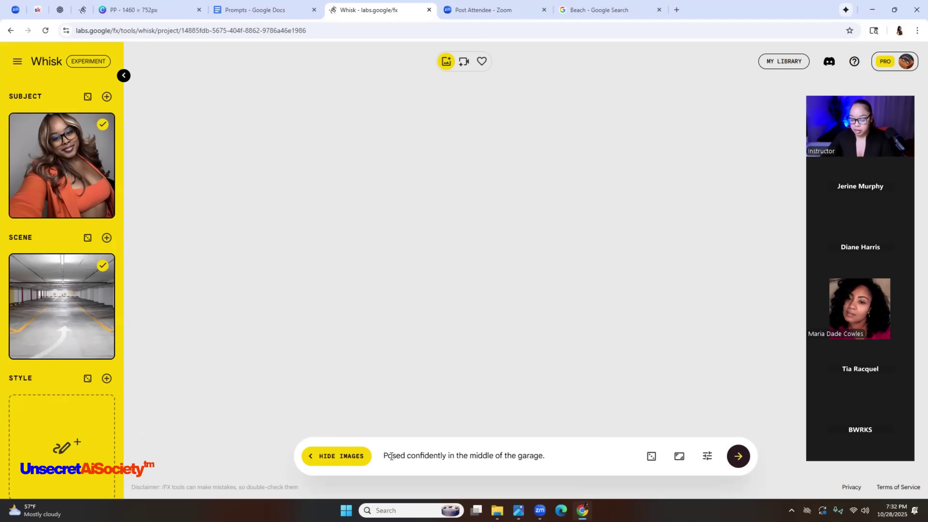
# - Copy the whole prompt text and generate images from the prompt, subject and scene
pyautogui.moveTo(546, 455); pyautogui.dragTo(361, 459)
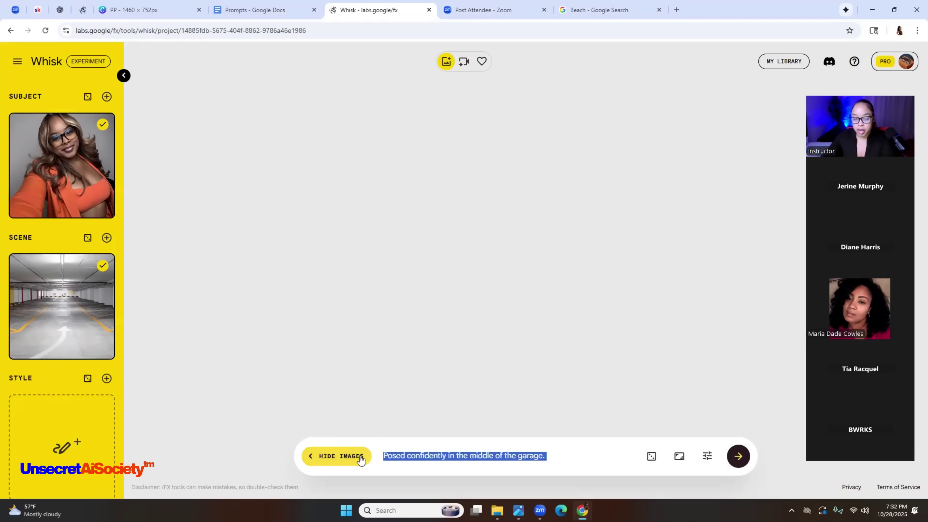
pyautogui.rightClick(390, 457)
pyautogui.click(428, 271)
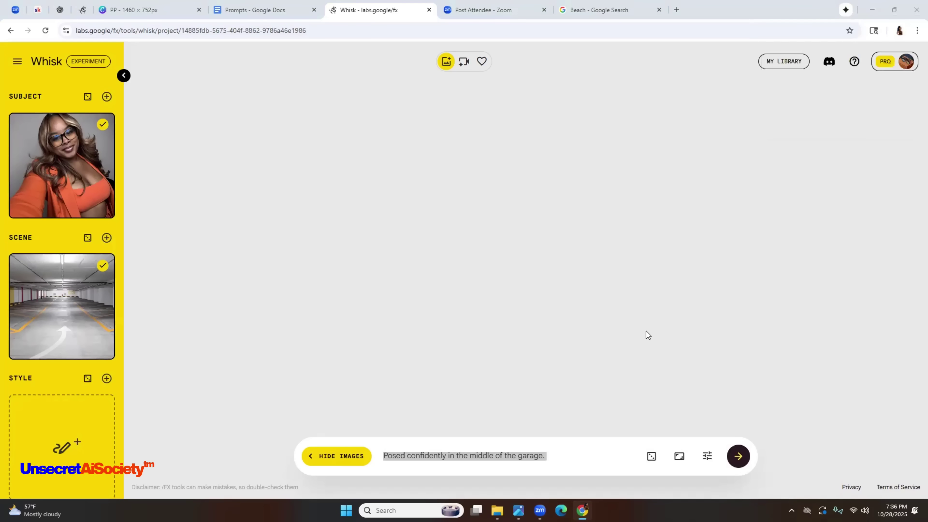
pyautogui.click(738, 456)
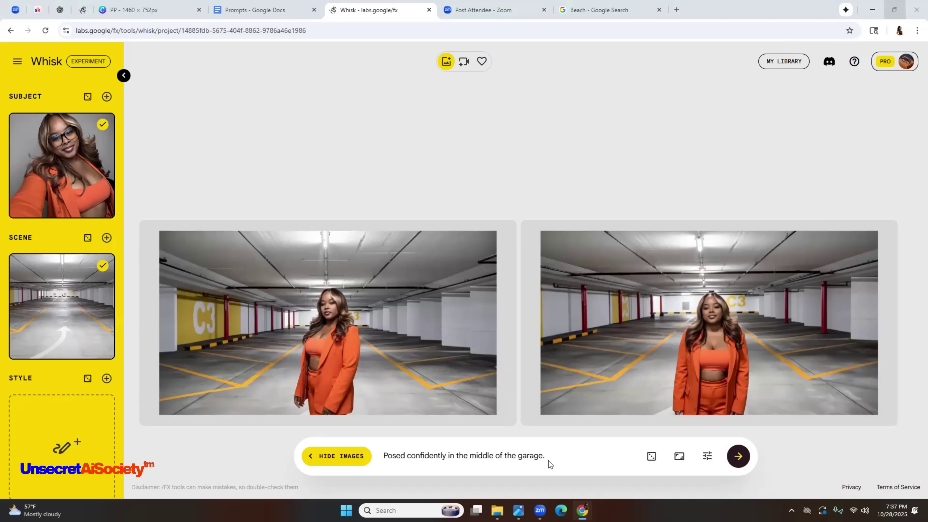
# - Extend the prompt to "Posed confidently in the middle of the garage, with glasses" and generate new images
pyautogui.click(553, 455)
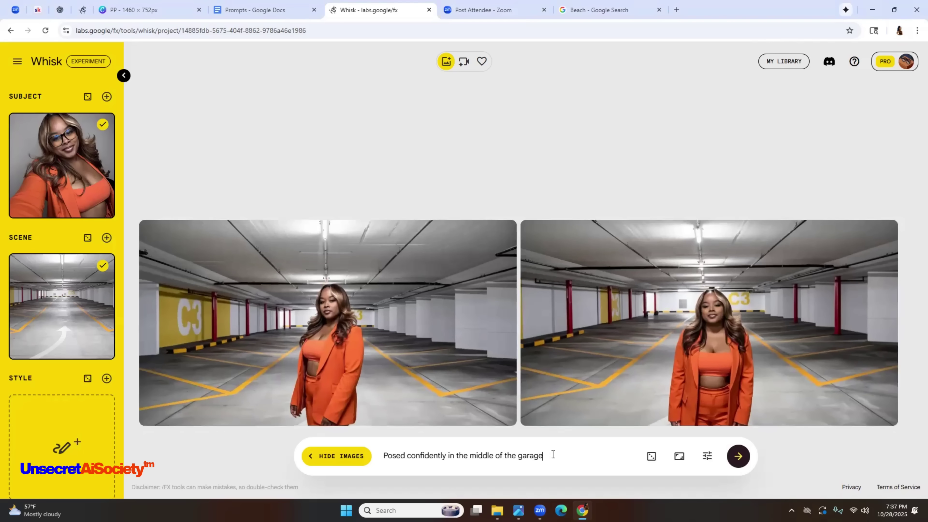
pyautogui.write(', with glasses')
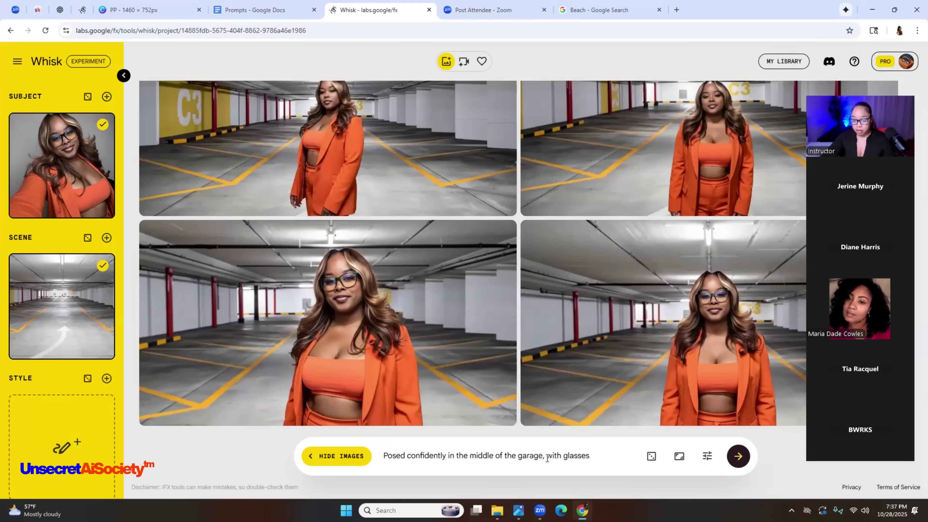
pyautogui.moveTo(547, 456); pyautogui.dragTo(632, 461)
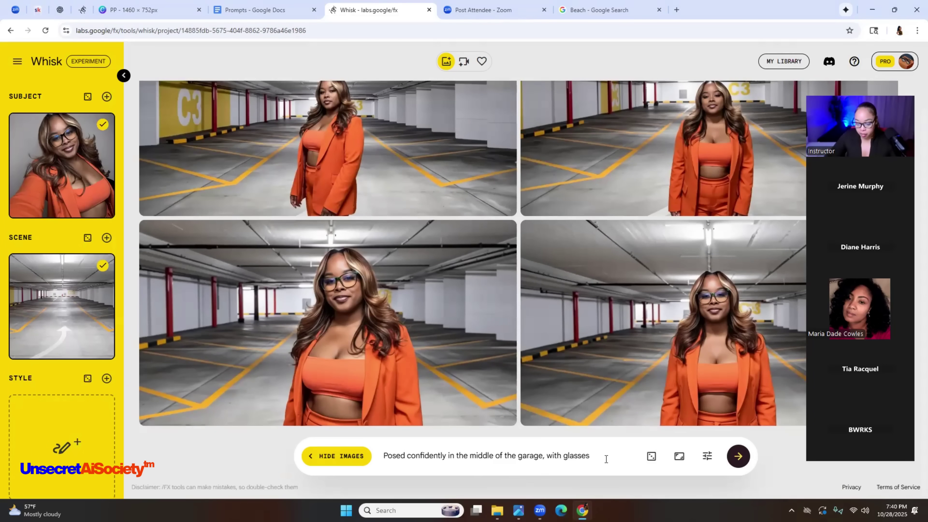
# - Select the whole prompt text, and look back through the generated garage images
pyautogui.moveTo(607, 459); pyautogui.dragTo(388, 463)
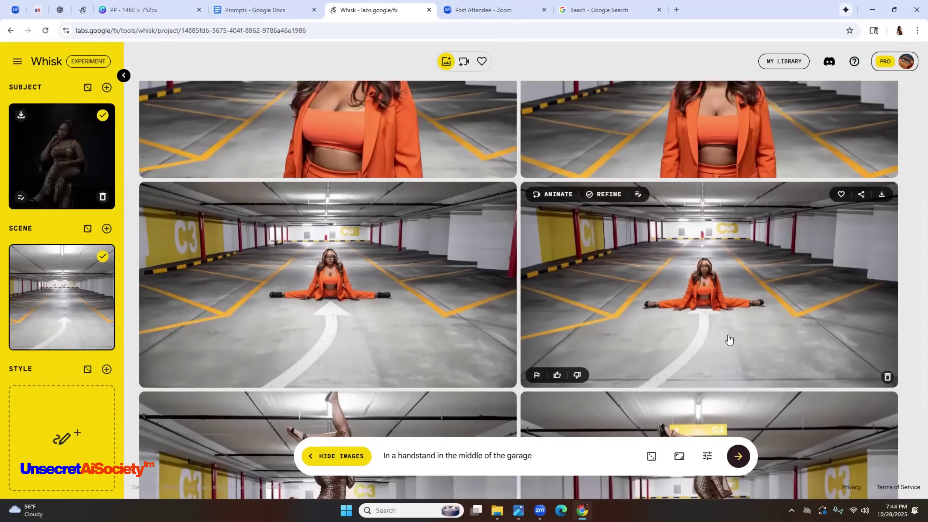
pyautogui.scroll(3, 729, 342)
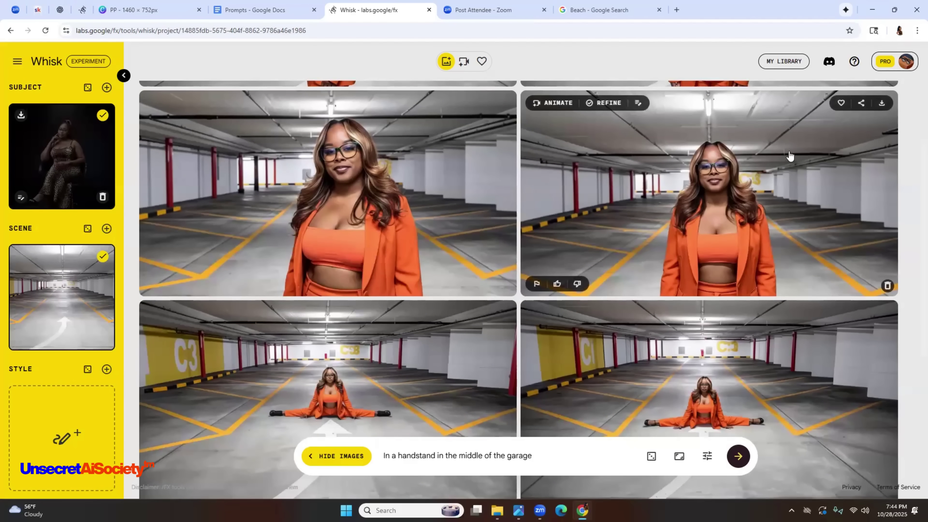
# - Open the waist-up garage photo of the subject facing forward with glasses for animation and start an animation description
pyautogui.click(558, 103)
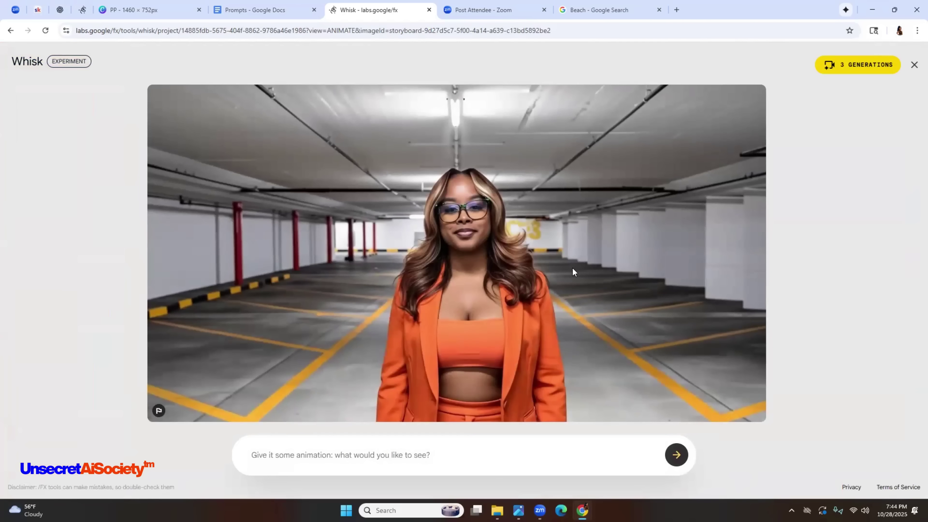
pyautogui.click(418, 455)
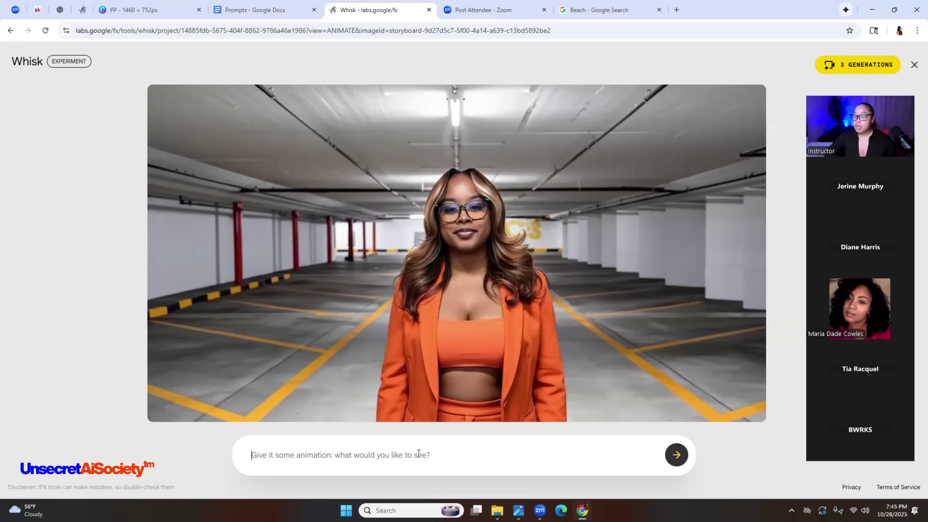
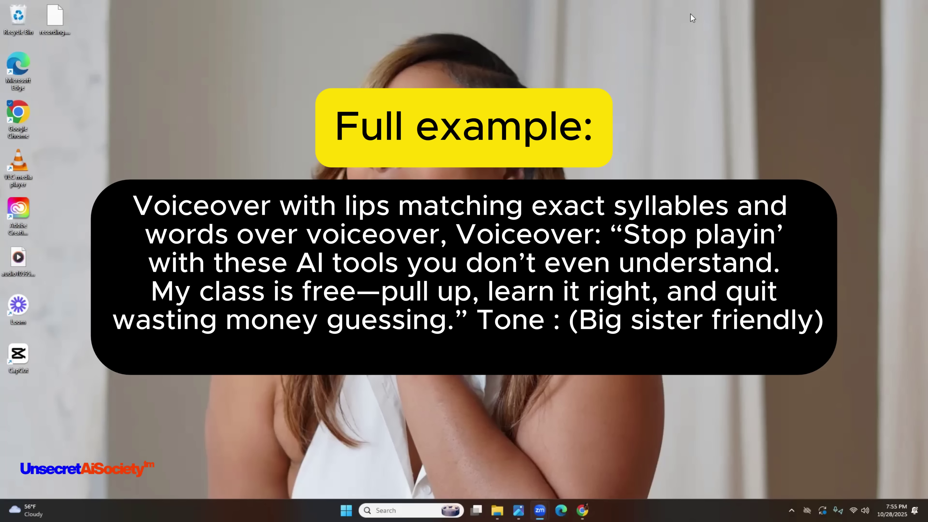
# - Switch to the Prompts document in Google Docs and paste the two-part voiceover example prompt below the script instructions
pyautogui.hotkey('alt', 'Tab')
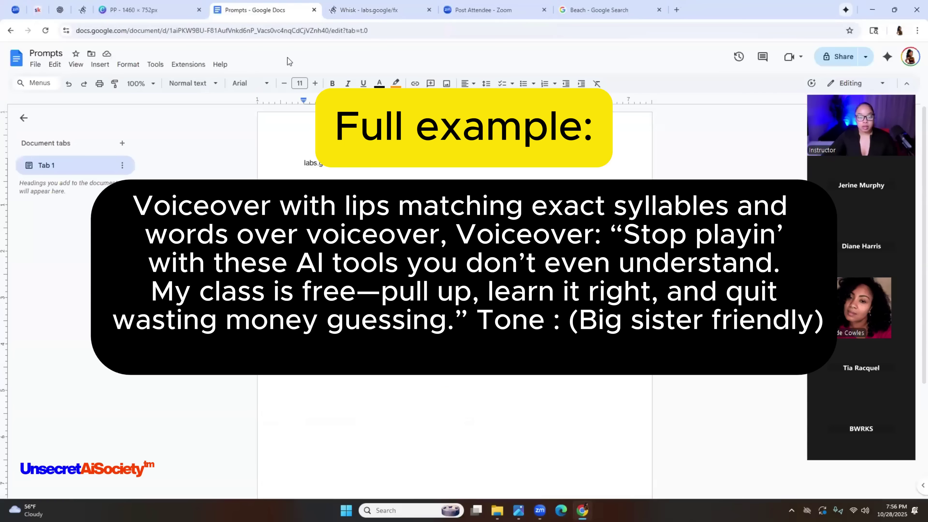
pyautogui.hotkey('ctrl', 'v')
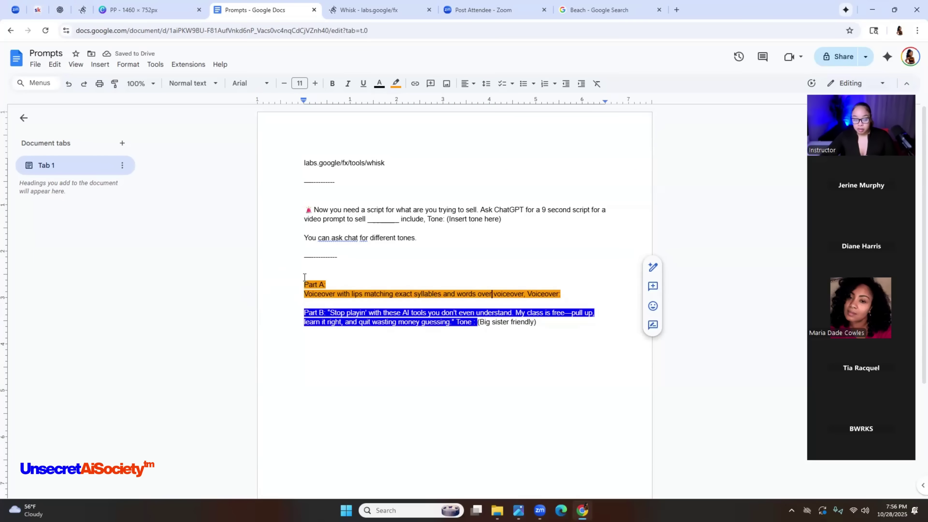
# - Switch back to Whisk and generate the talking video from the lip-matched voiceover prompt about the free glassware
pyautogui.click(380, 10)
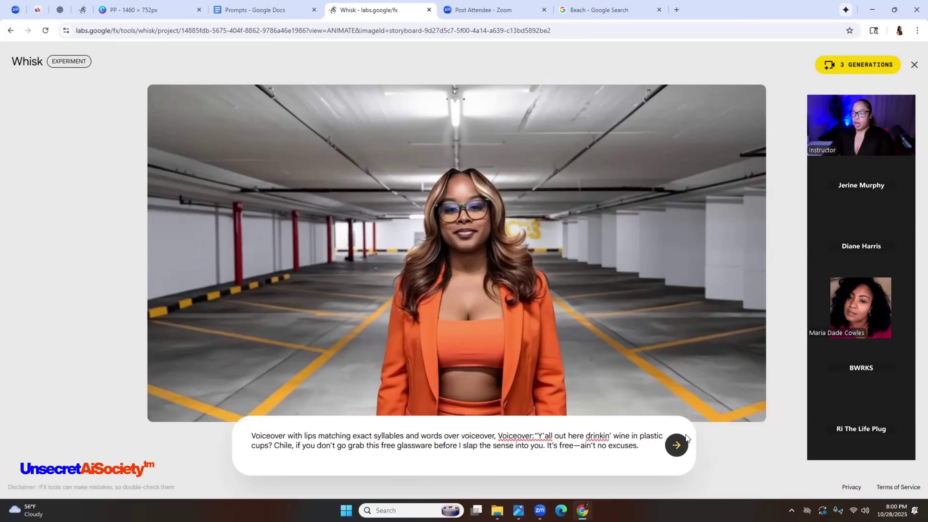
pyautogui.click(676, 445)
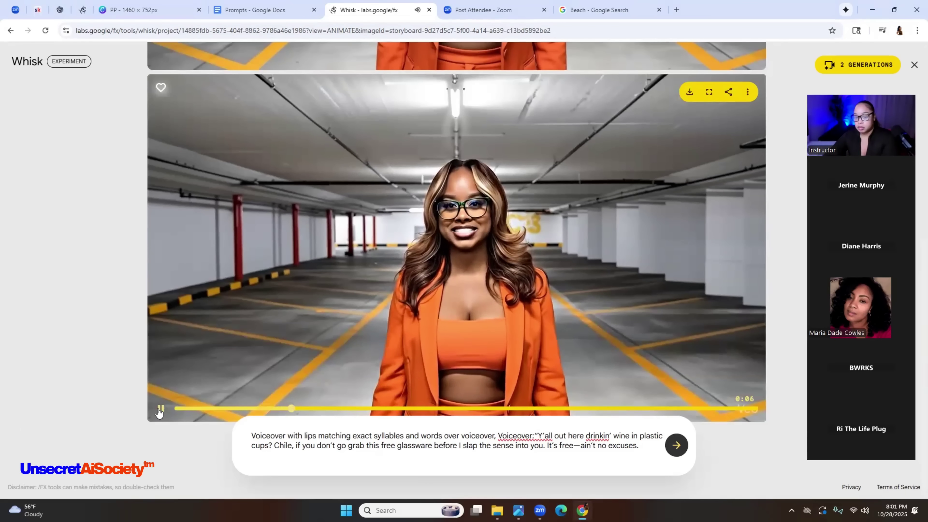
# - Play the generated talking video and compare it with the source photo above it
pyautogui.click(161, 409)
pyautogui.scroll(-1, 500, 291)
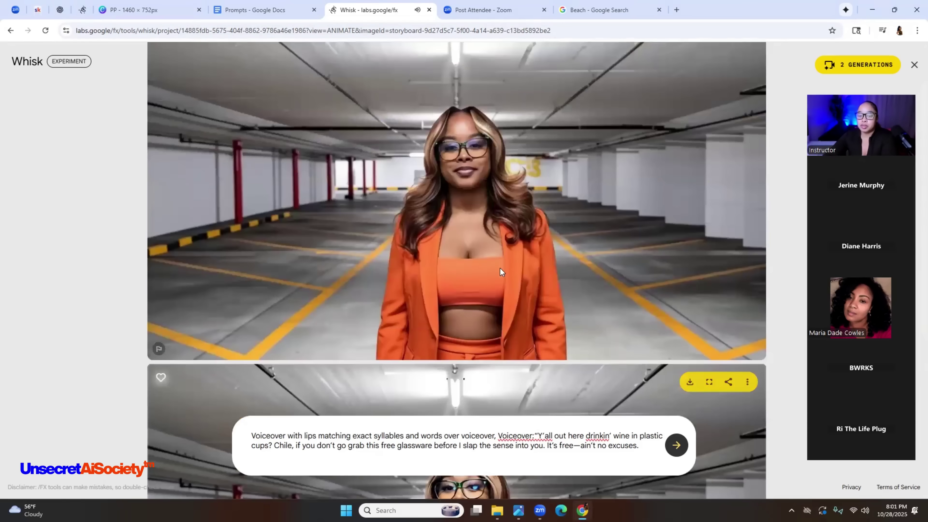
pyautogui.scroll(1, 501, 290)
pyautogui.click(160, 409)
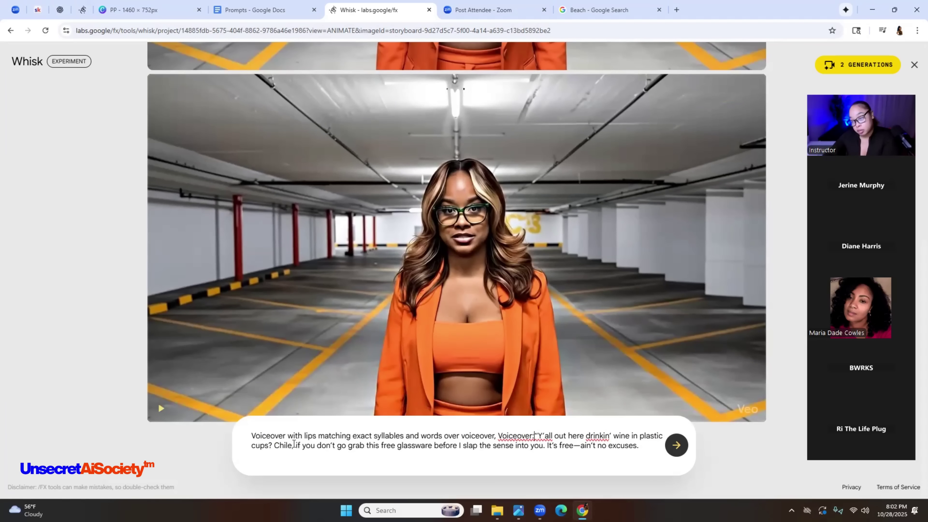
# - Remove "Chile," from the voiceover prompt and append "Tone: Sweet big si" at its end
pyautogui.moveTo(294, 443); pyautogui.dragTo(275, 442)
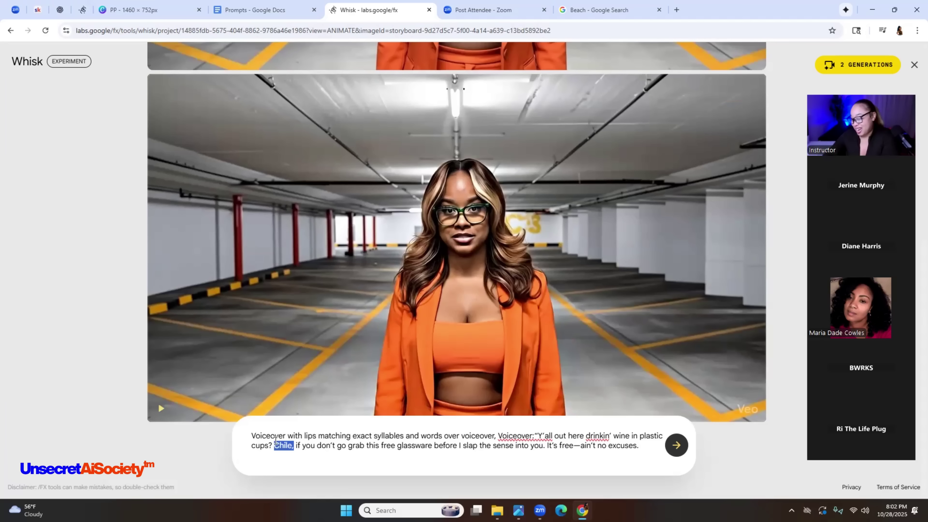
pyautogui.press('BackSpace')
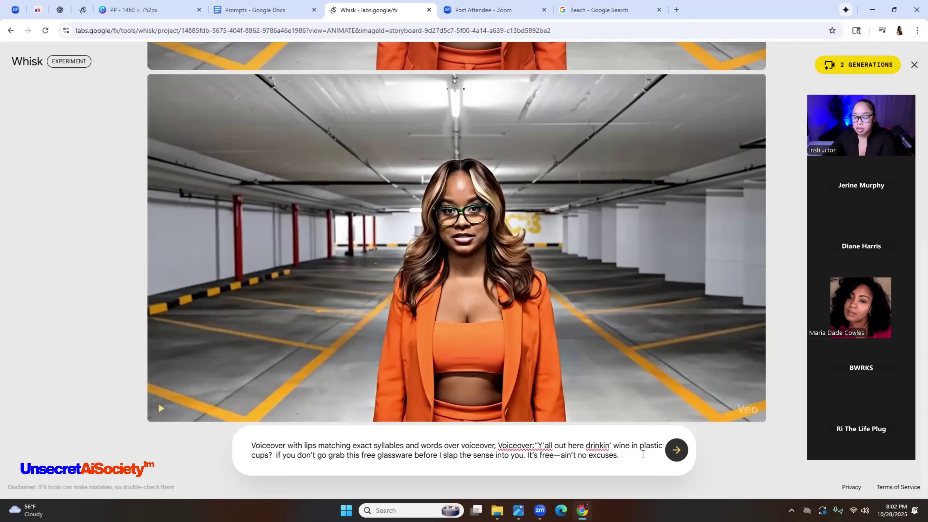
pyautogui.write('Tone:')
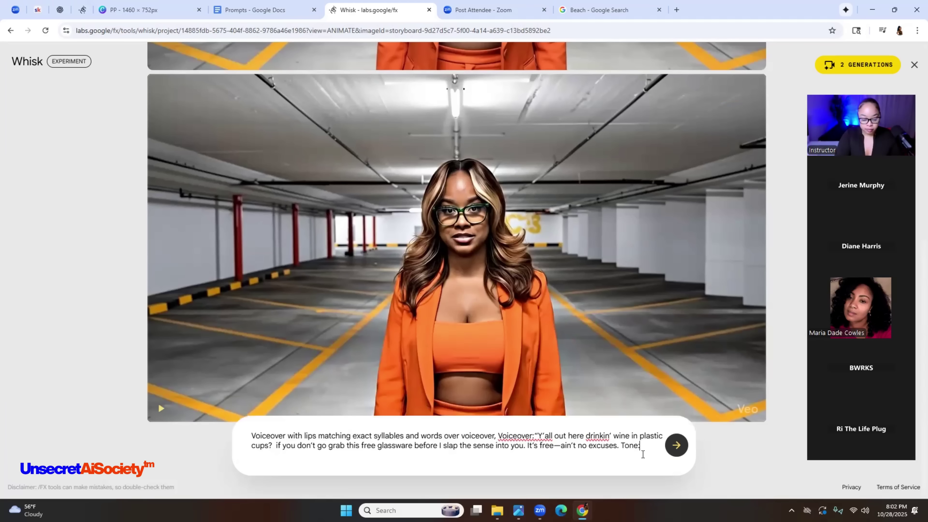
pyautogui.write(' Sweet big si')
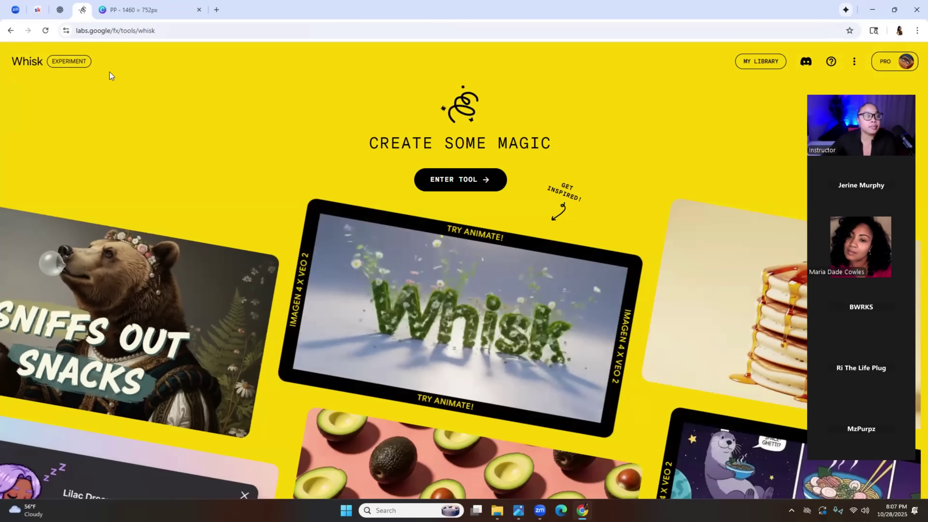
pyautogui.click(109, 31)
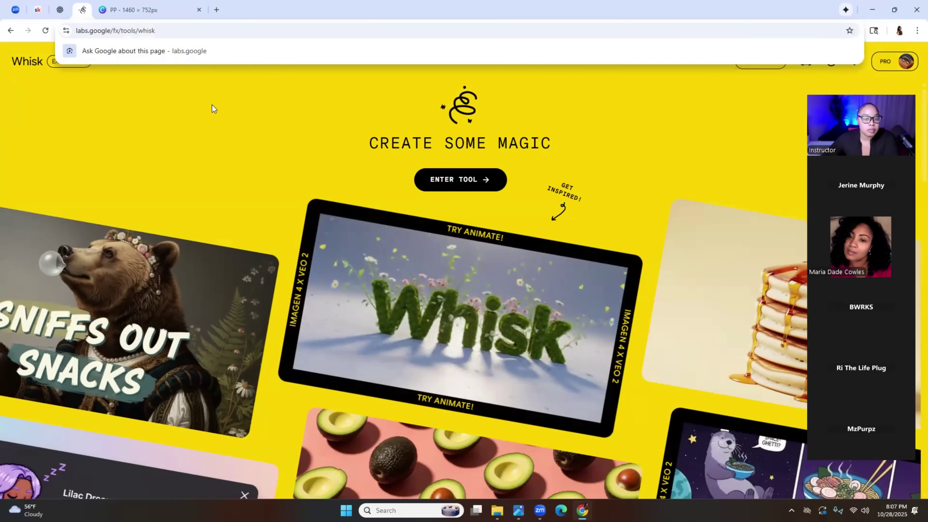
pyautogui.click(638, 99)
pyautogui.scroll(-4, 471, 221)
pyautogui.scroll(4, 471, 220)
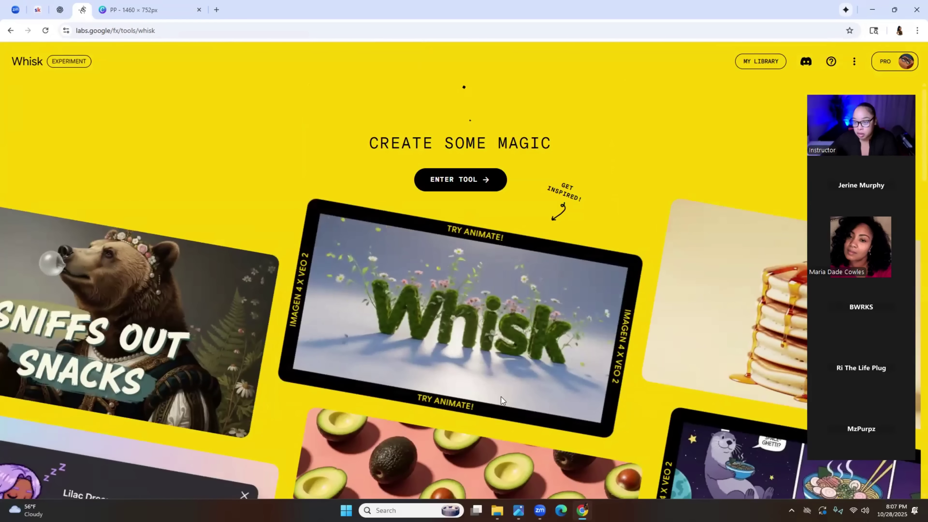
# - Enter the Whisk tool, start a new project and show its subject, scene and style image slots
pyautogui.click(455, 180)
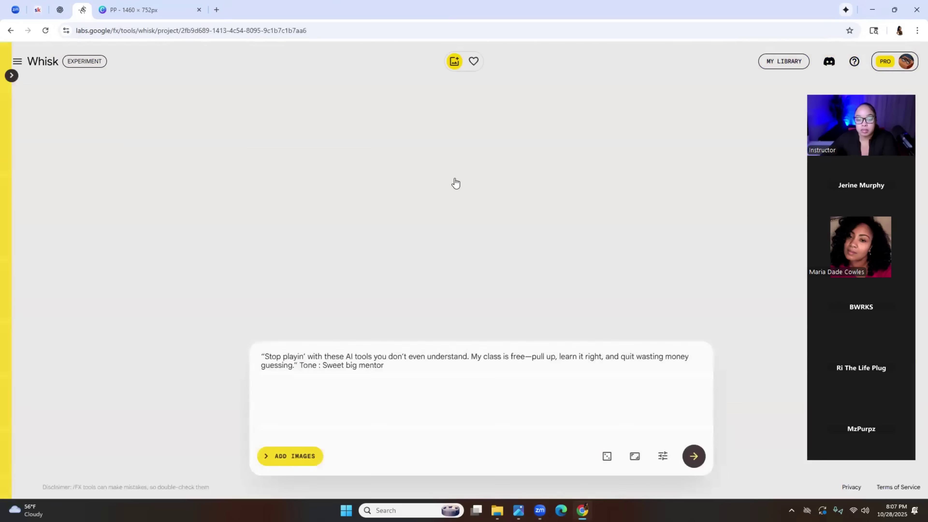
pyautogui.click(17, 63)
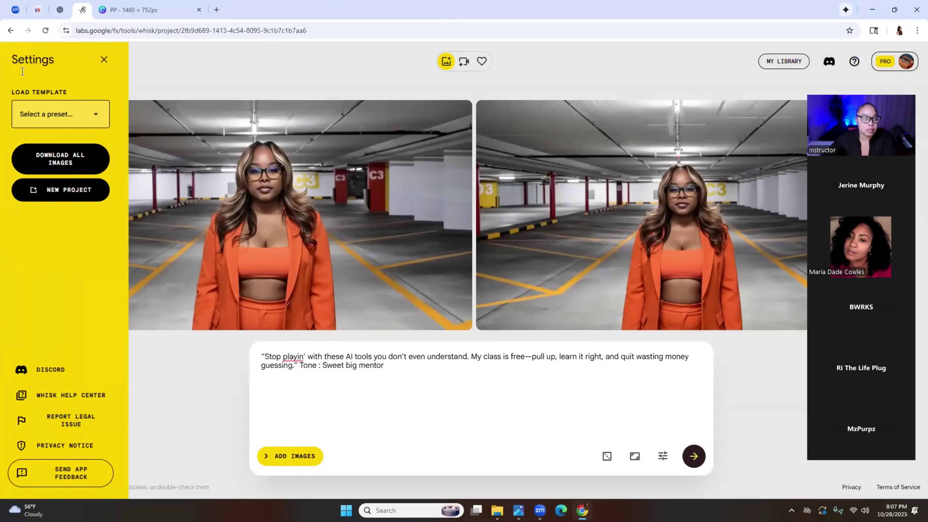
pyautogui.click(51, 190)
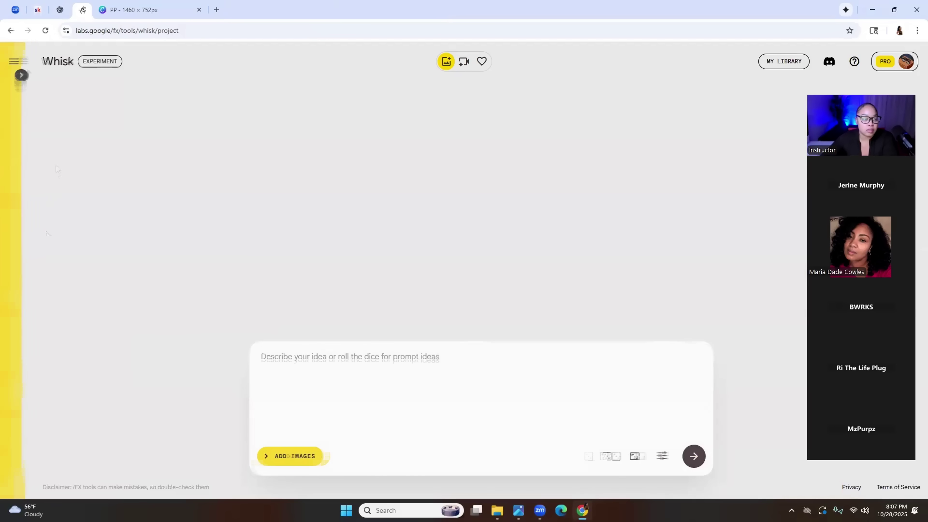
pyautogui.click(35, 76)
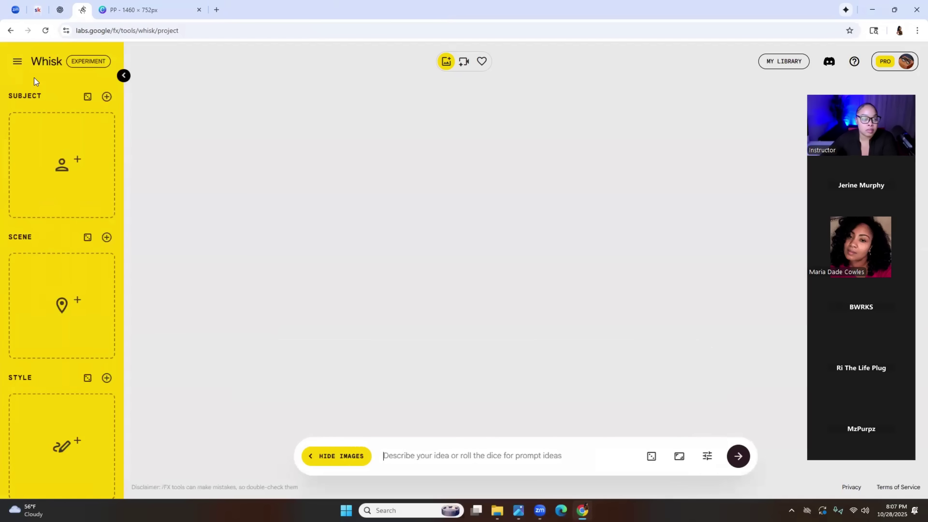
# - Upload the selfie of the woman in the orange blazer from the Class folder as the subject image
pyautogui.click(60, 186)
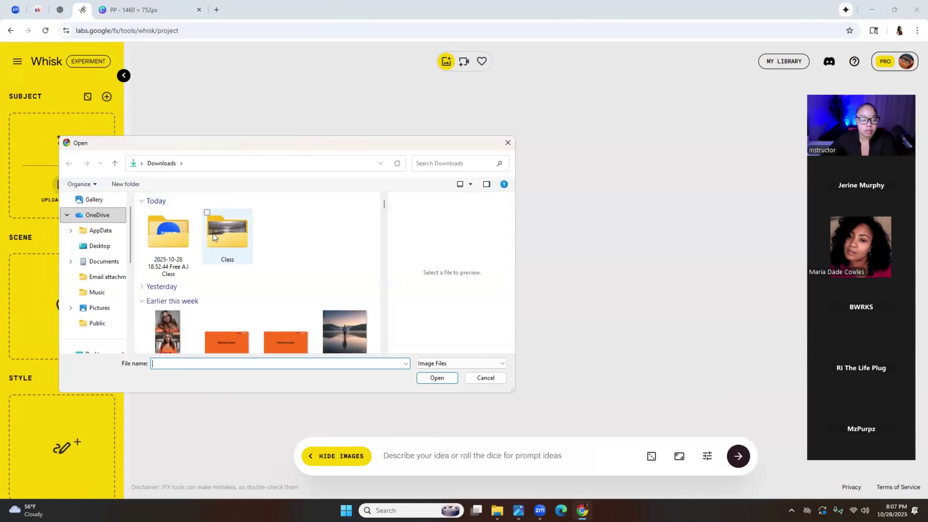
pyautogui.click(213, 234)
pyautogui.doubleClick(213, 233)
pyautogui.click(214, 252)
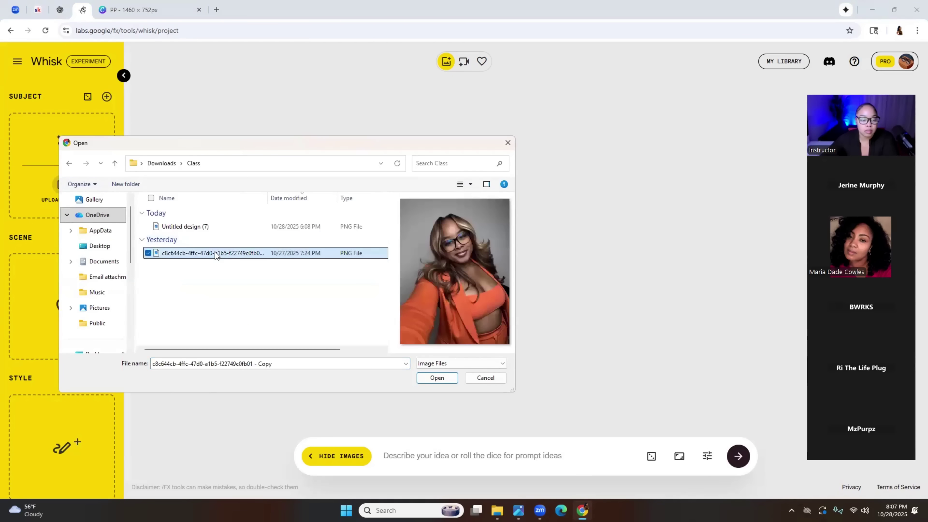
pyautogui.click(433, 378)
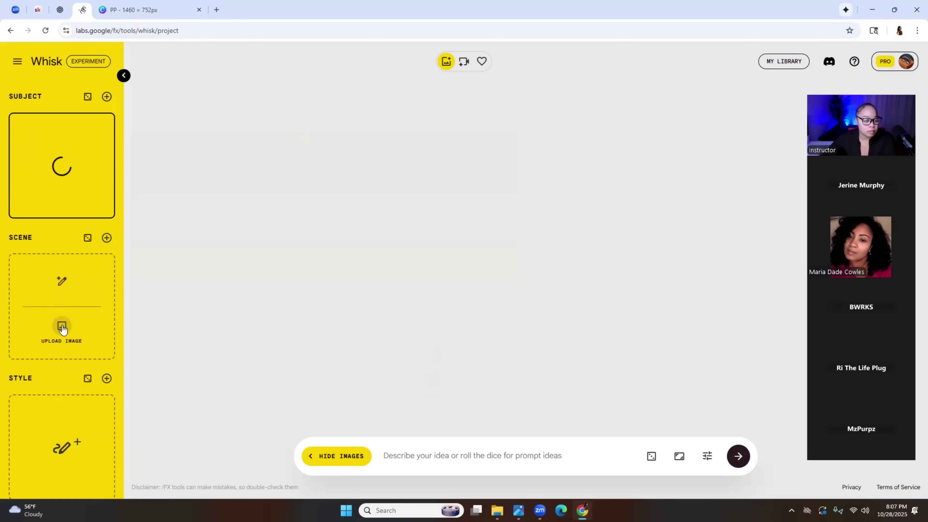
# - Upload "Untitled design (7)" from the Class folder as the scene image
pyautogui.click(62, 327)
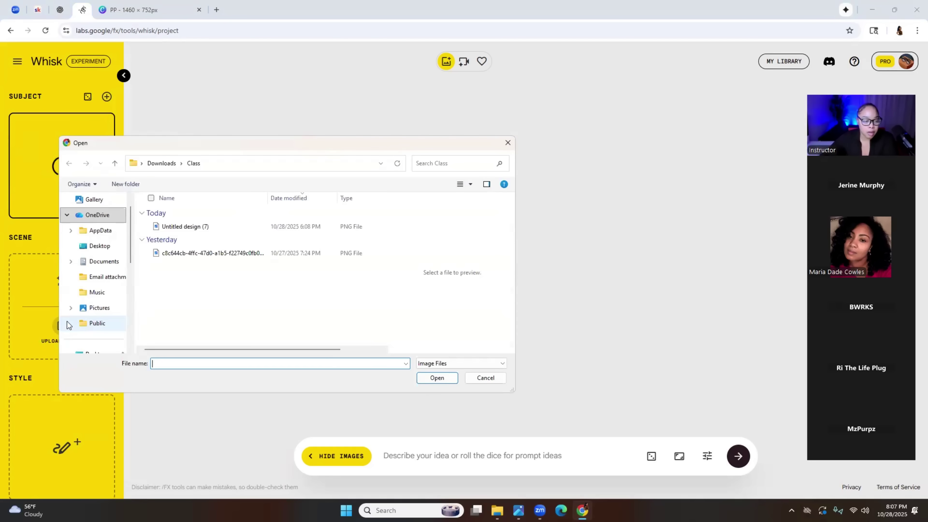
pyautogui.click(213, 227)
pyautogui.click(436, 378)
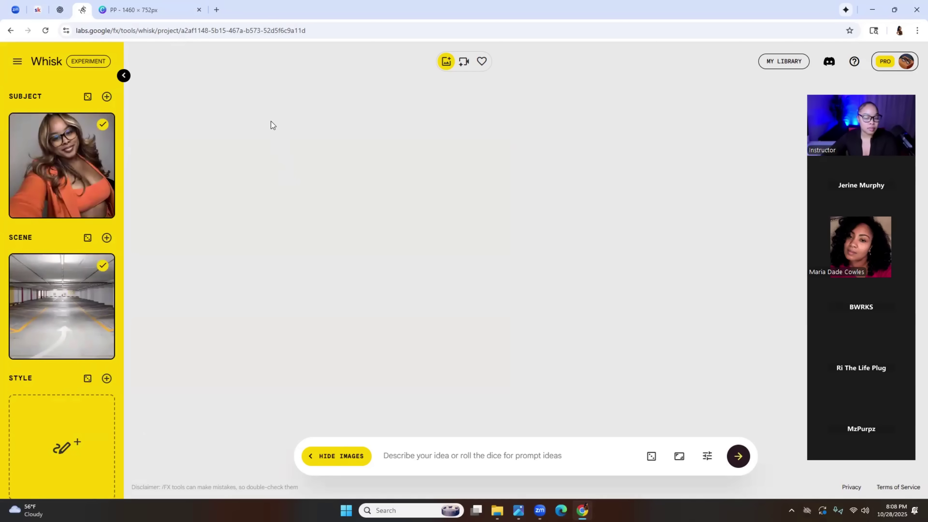
# - Lock the generation seed to create similar outputs, keeping Precise Reference on, and close the settings
pyautogui.click(707, 456)
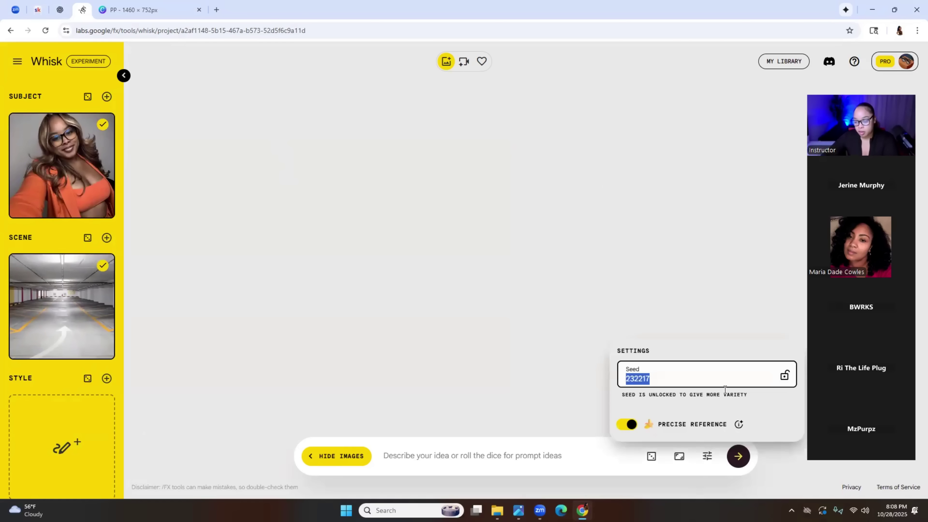
pyautogui.click(787, 380)
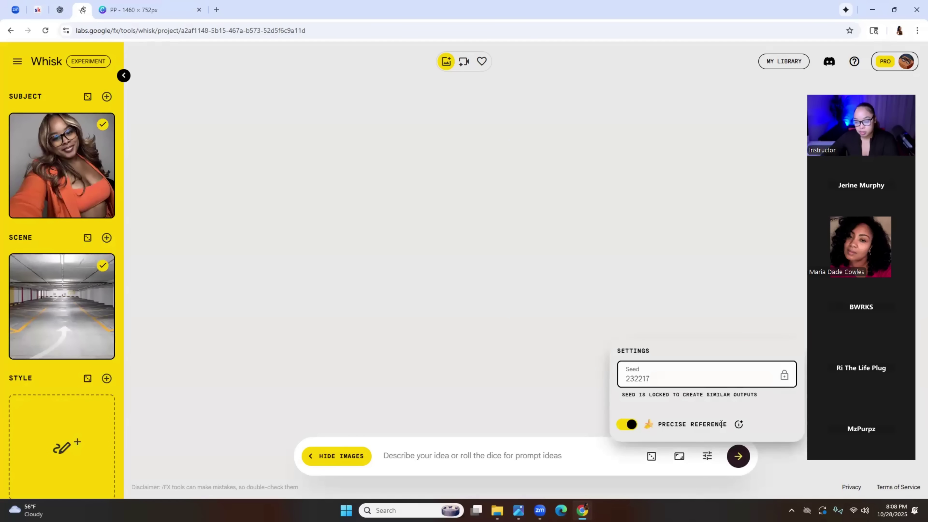
pyautogui.click(578, 457)
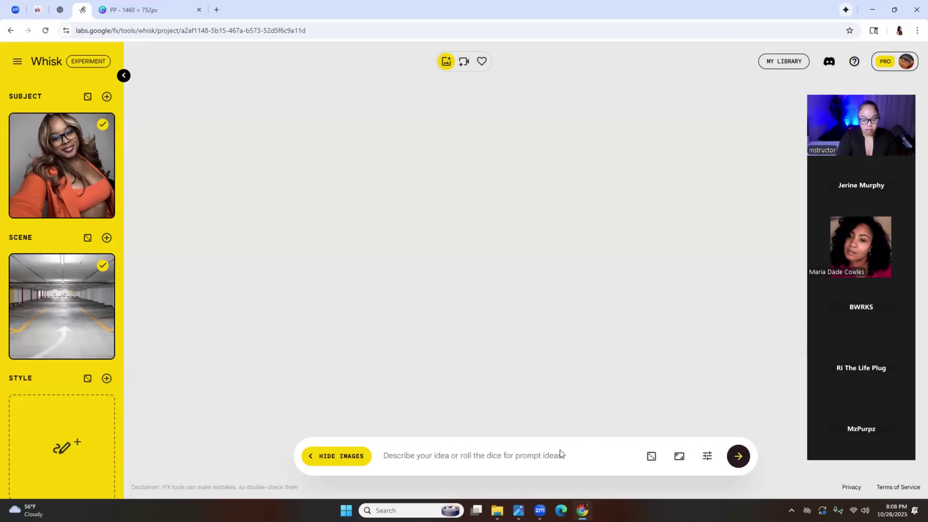
# - Write the prompt "She is sitting in a chair in the middle of the garage." and generate the images
pyautogui.write('S')
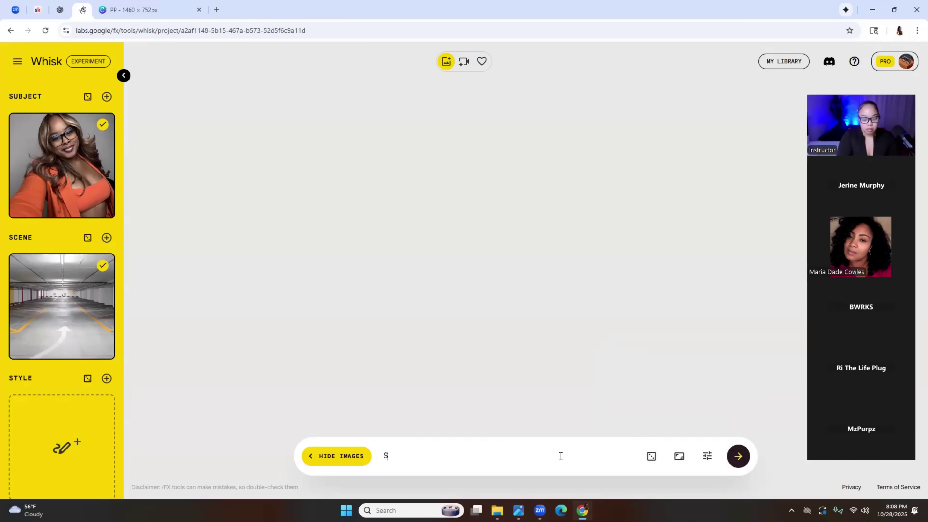
pyautogui.write('he is sitting i')
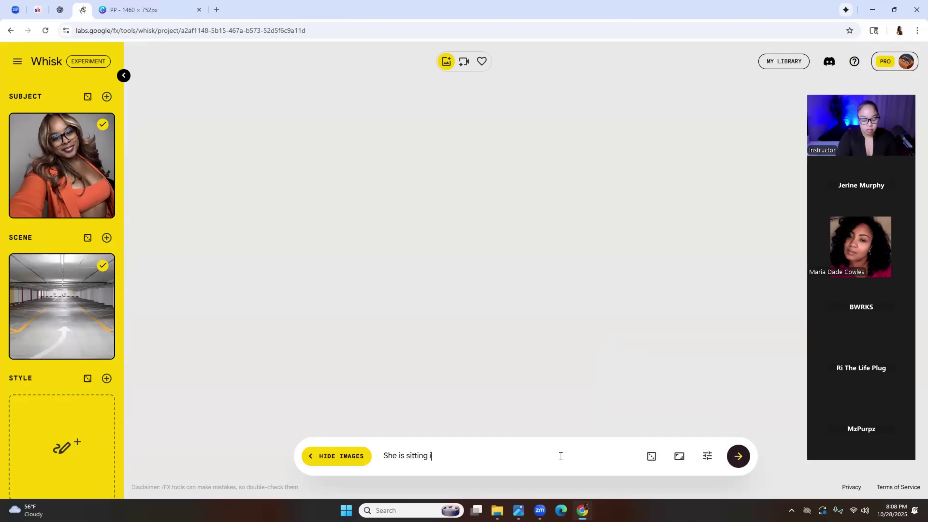
pyautogui.write('n a cha')
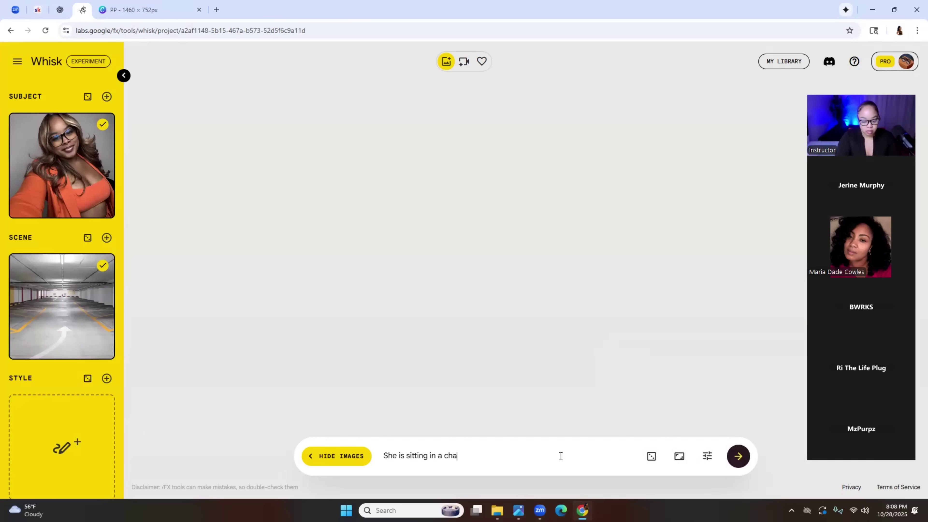
pyautogui.write('rr in the mid')
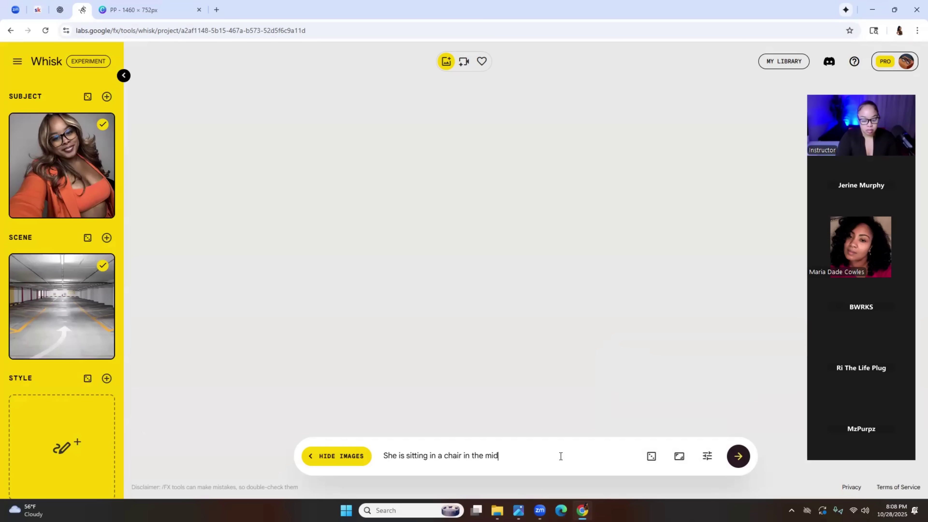
pyautogui.write('dle of the garage.')
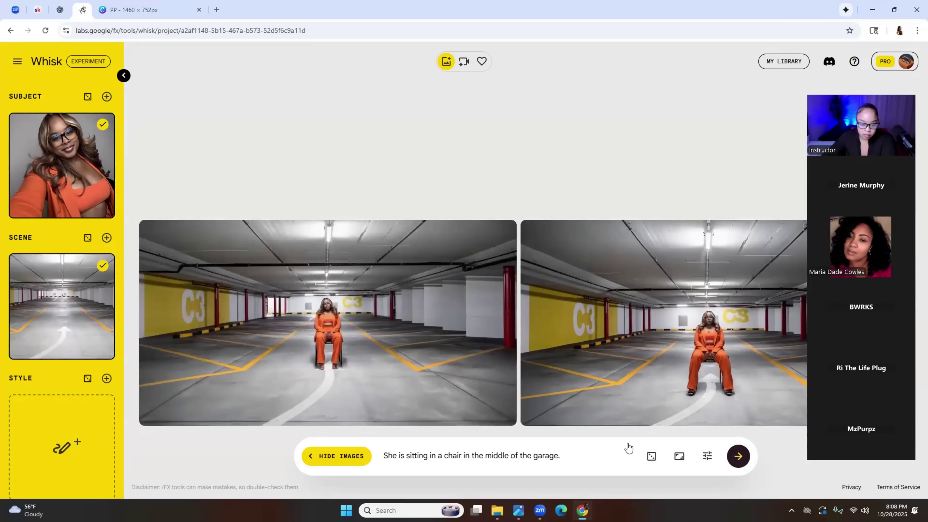
pyautogui.moveTo(185, 242)
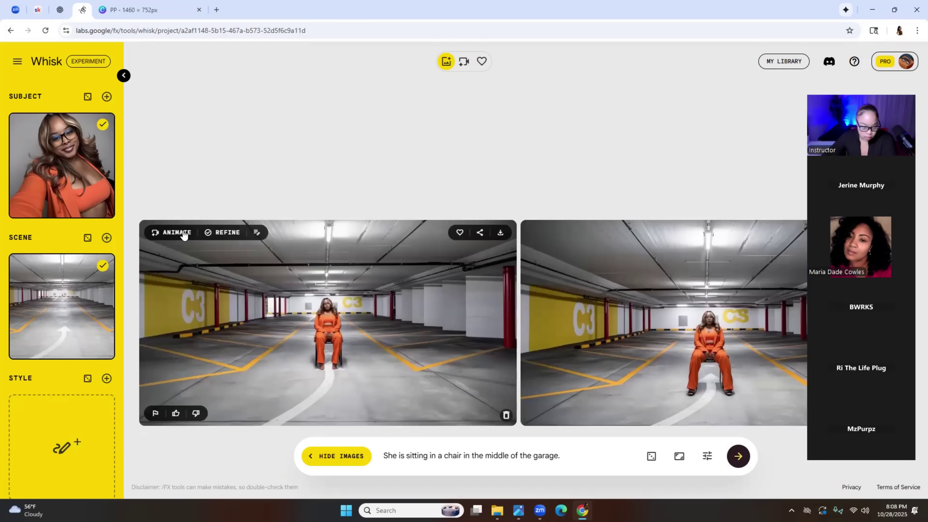
pyautogui.click(177, 232)
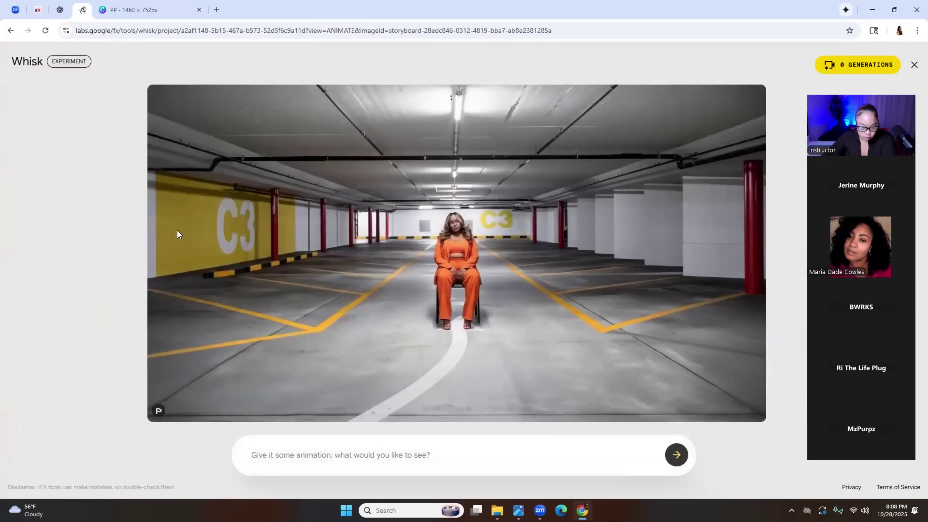
pyautogui.click(10, 30)
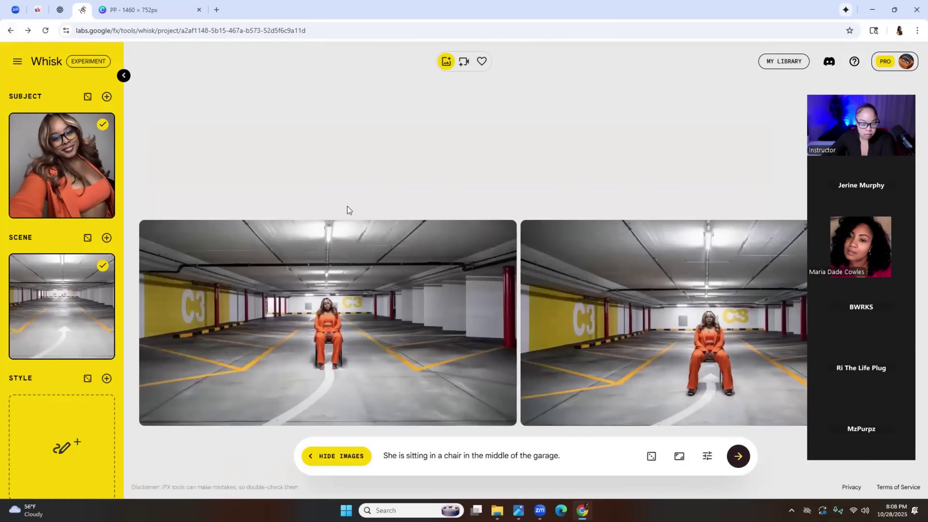
# - Replace the prompt with "She is posed with her hand on her hip in the middle of the garage" and generate the images
pyautogui.hotkey('ctrl', 'a')
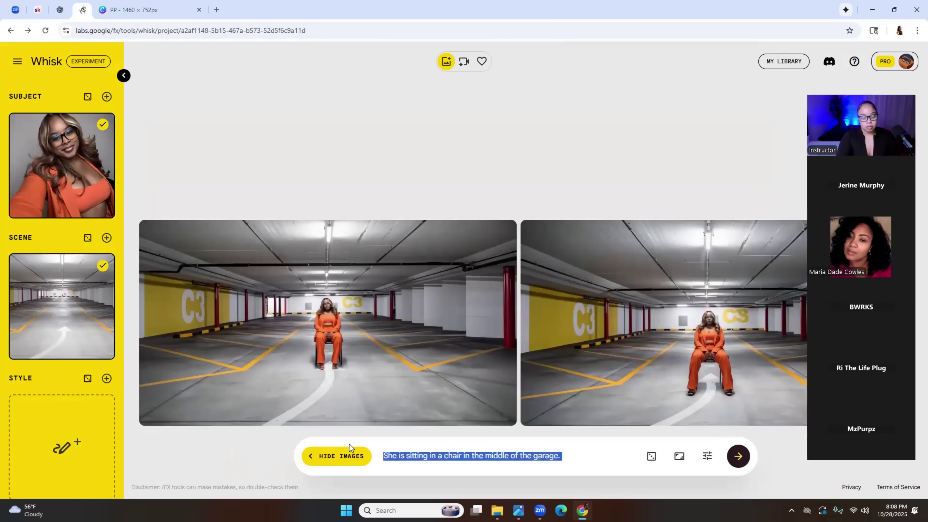
pyautogui.write('She is po')
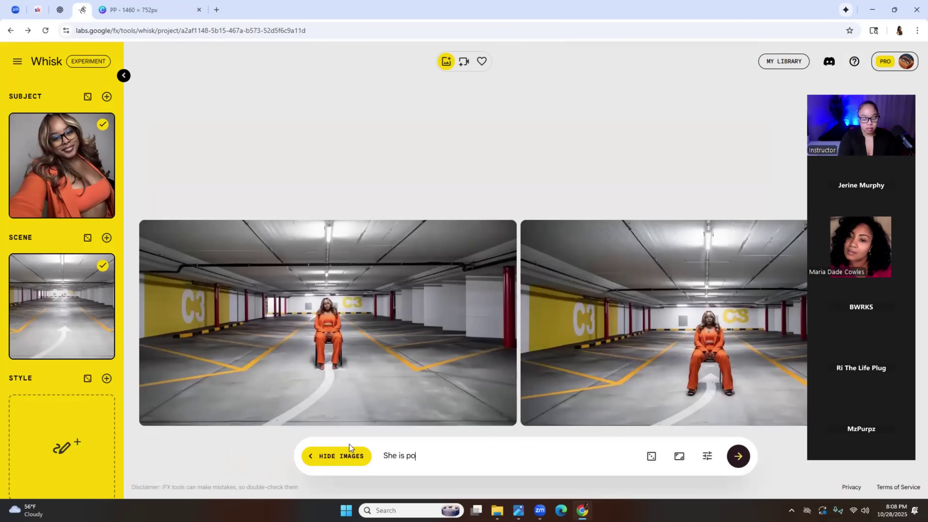
pyautogui.write('sed with her hand')
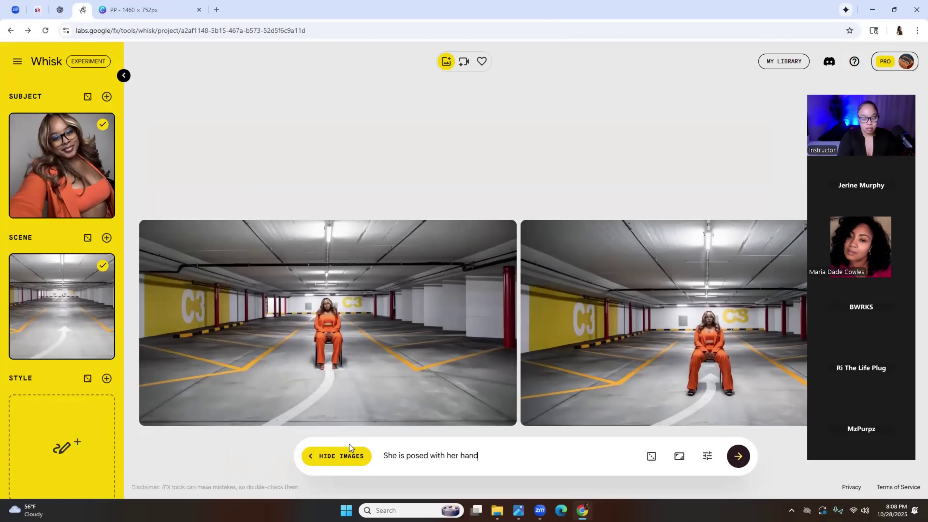
pyautogui.write(' on her')
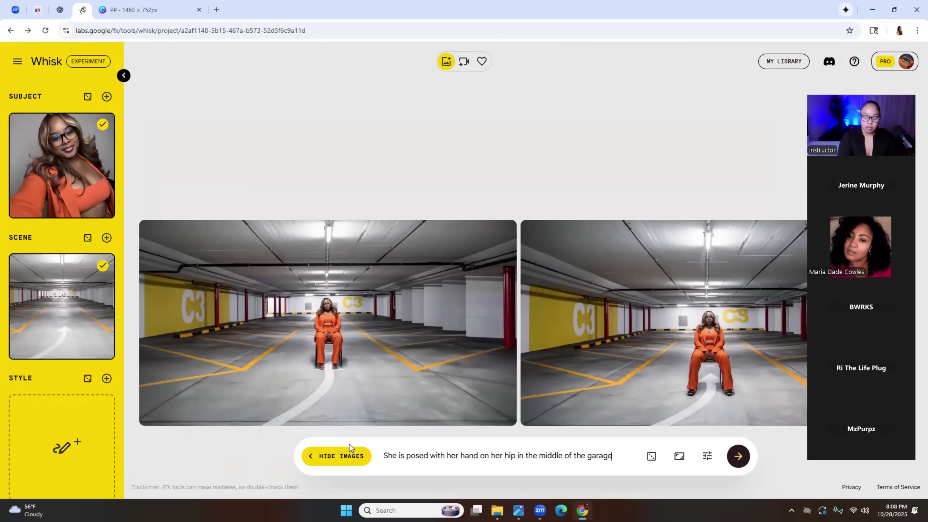
pyautogui.click(738, 453)
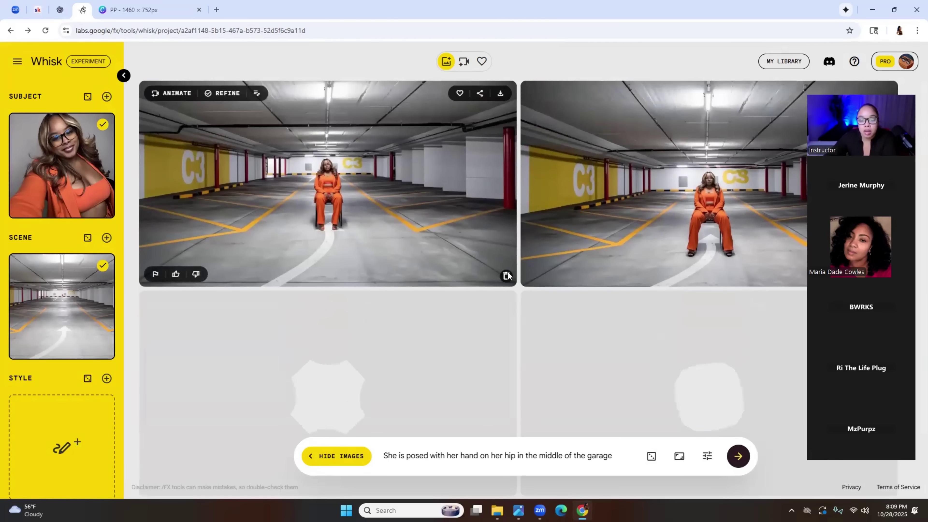
# - Delete the two seated garage images and open the standing image with the hand on the hip for animation
pyautogui.click(506, 277)
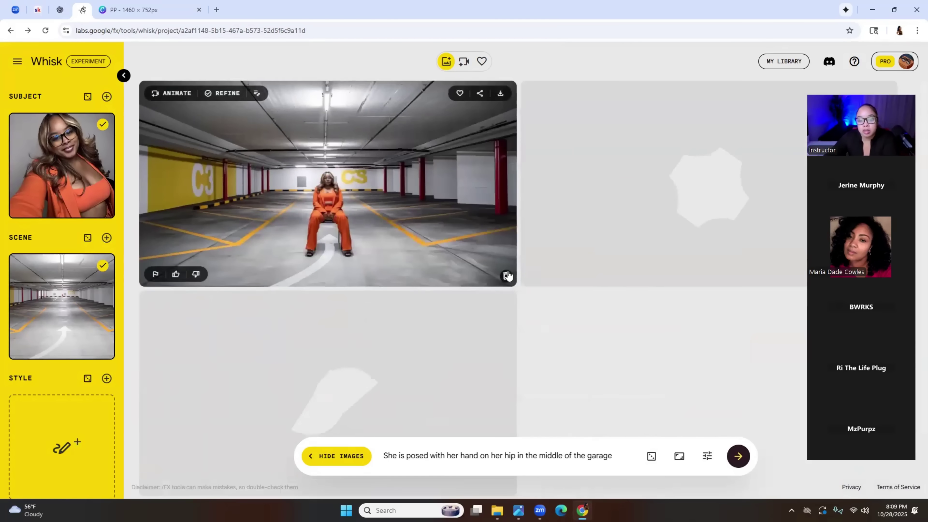
pyautogui.click(506, 277)
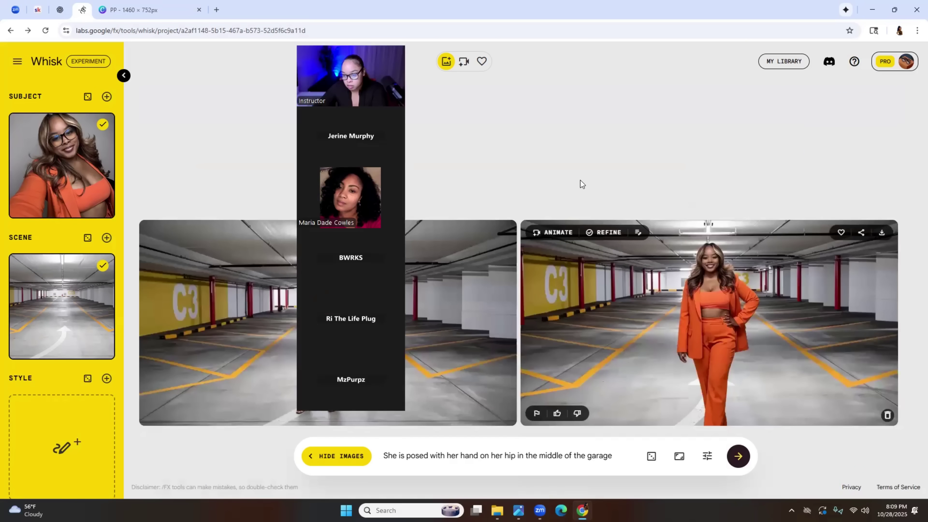
pyautogui.click(558, 232)
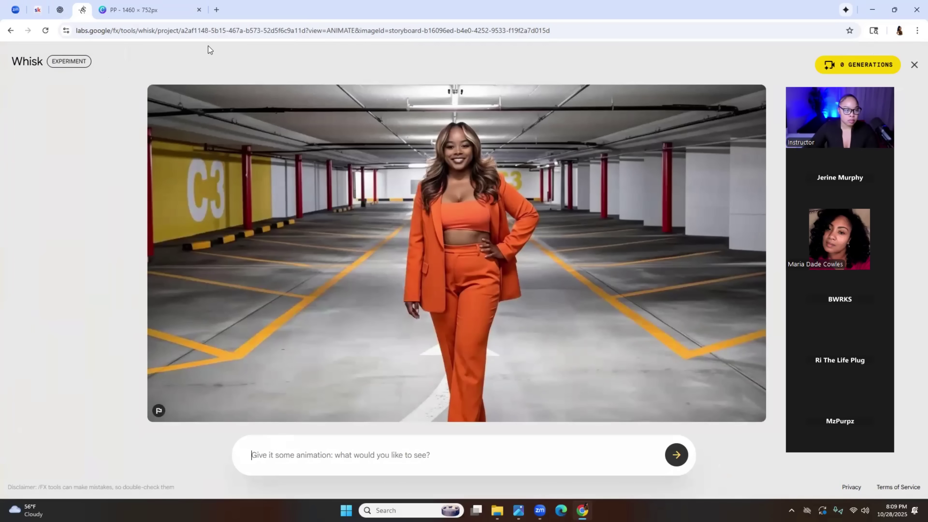
# - Open the Prompts document from Google Docs in a new browser tab and copy the Part A voiceover line
pyautogui.click(217, 9)
pyautogui.click(888, 57)
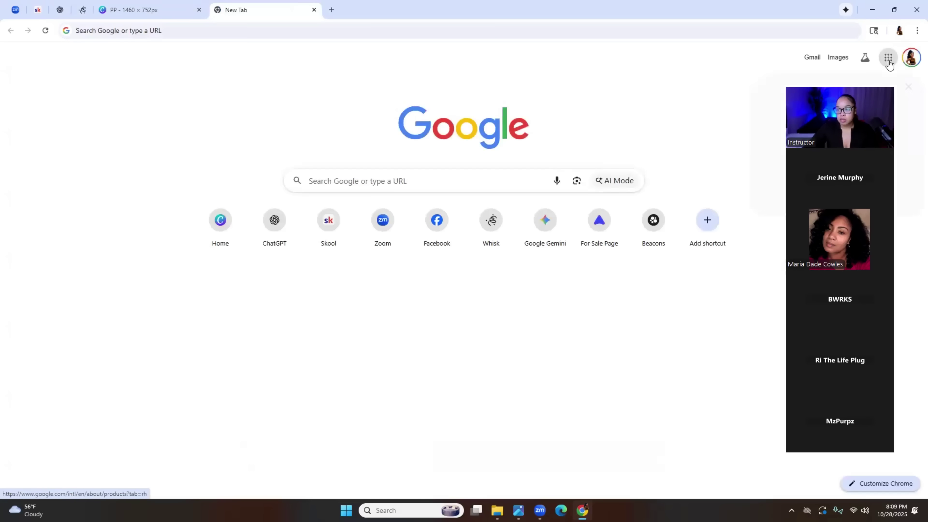
pyautogui.moveTo(827, 81); pyautogui.dragTo(638, 89)
pyautogui.scroll(-3, 877, 208)
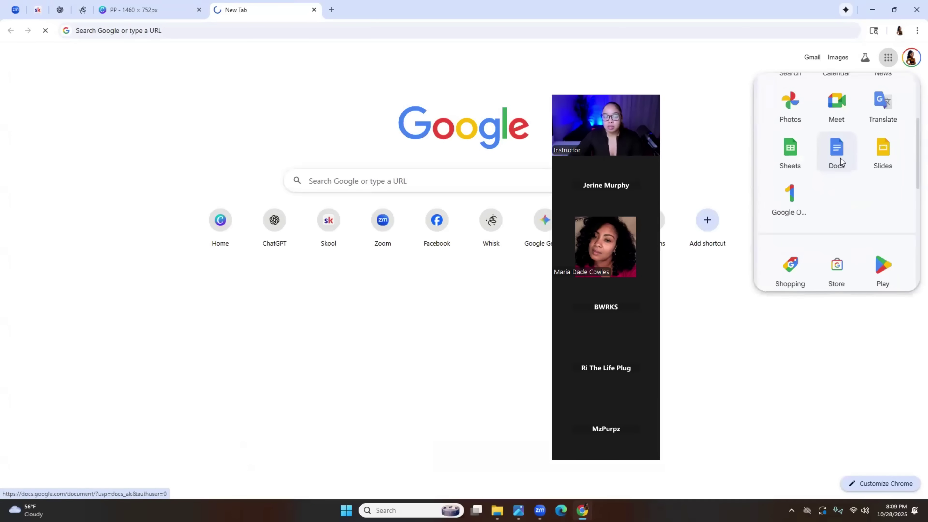
pyautogui.click(837, 145)
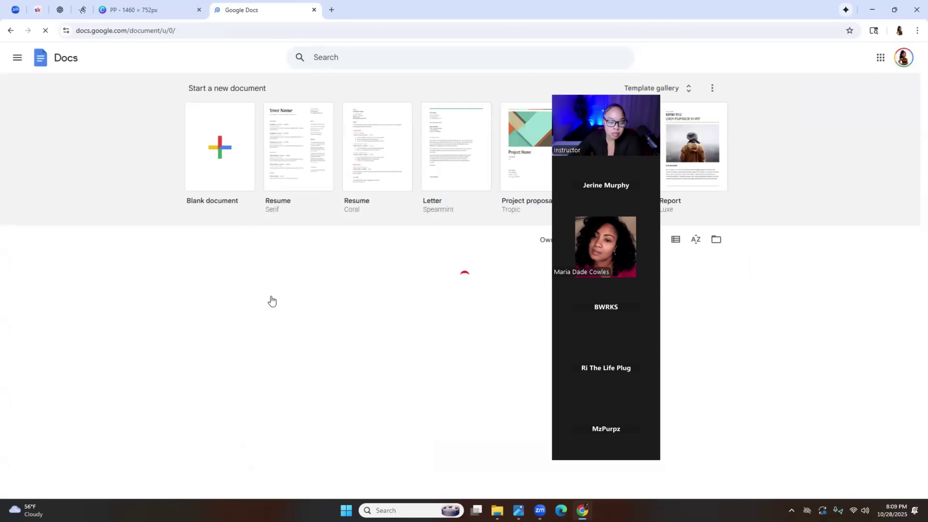
pyautogui.click(247, 309)
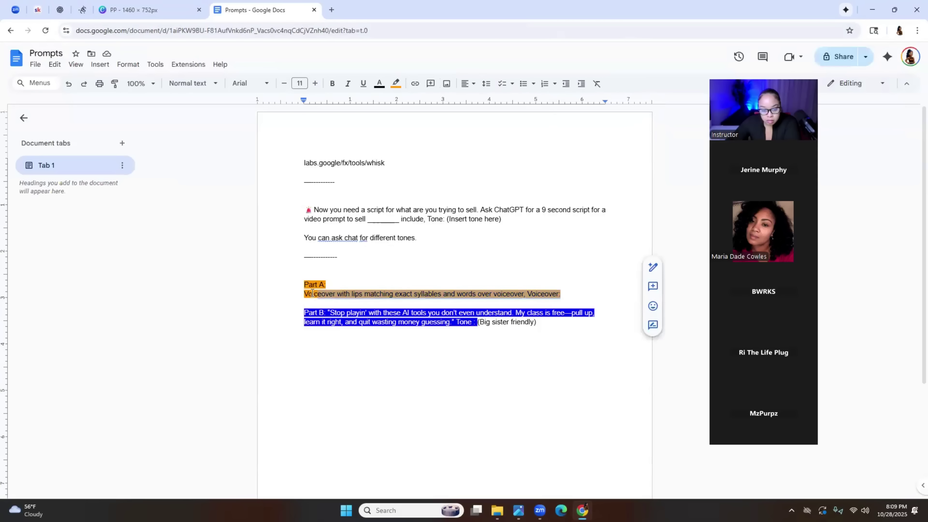
pyautogui.rightClick(306, 296)
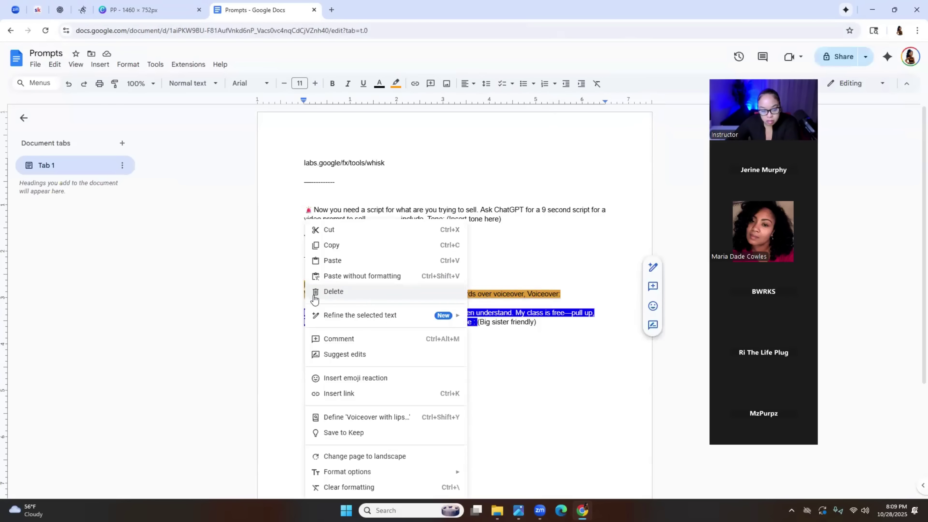
pyautogui.click(331, 245)
# - Return to Whisk, paste the voiceover line as the animation prompt, and continue it with "I dont want you struggling with A.I anymore"
pyautogui.click(174, 11)
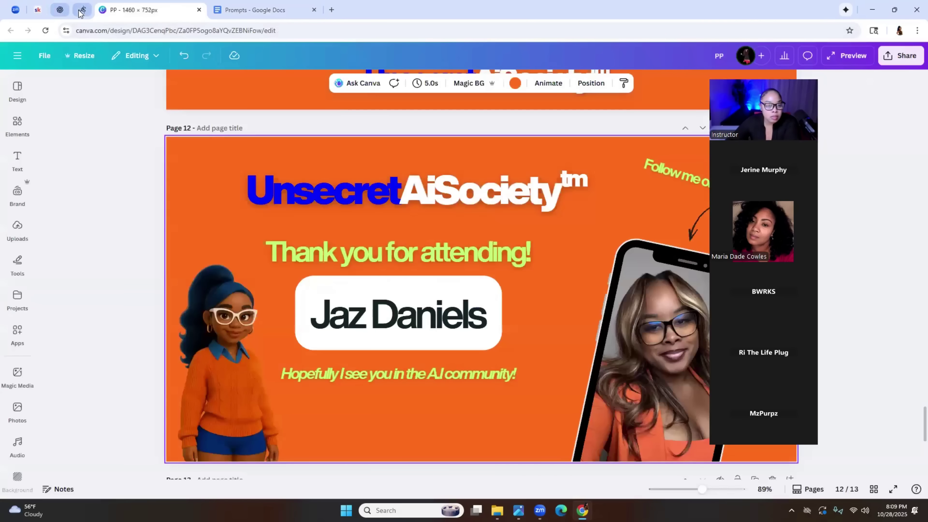
pyautogui.click(83, 10)
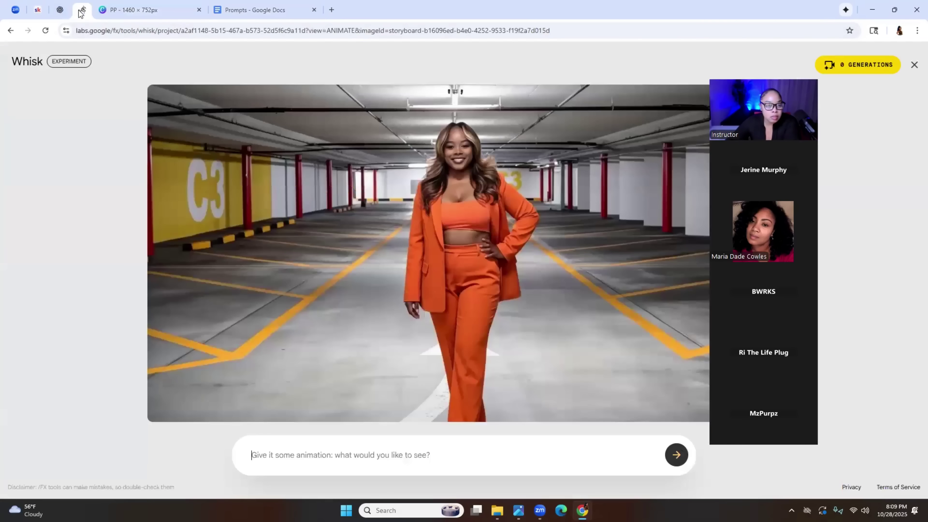
pyautogui.click(340, 449)
pyautogui.hotkey('ctrl', 'v')
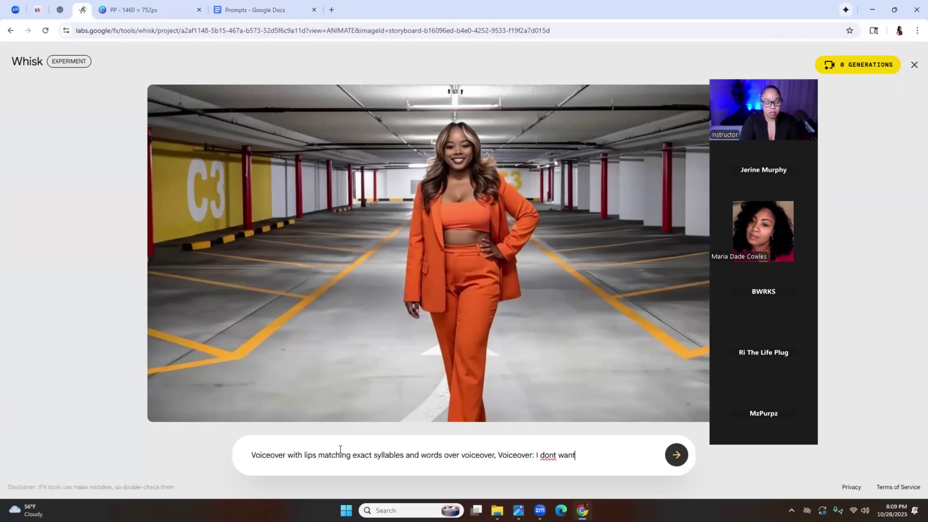
pyautogui.write('truggling with A.')
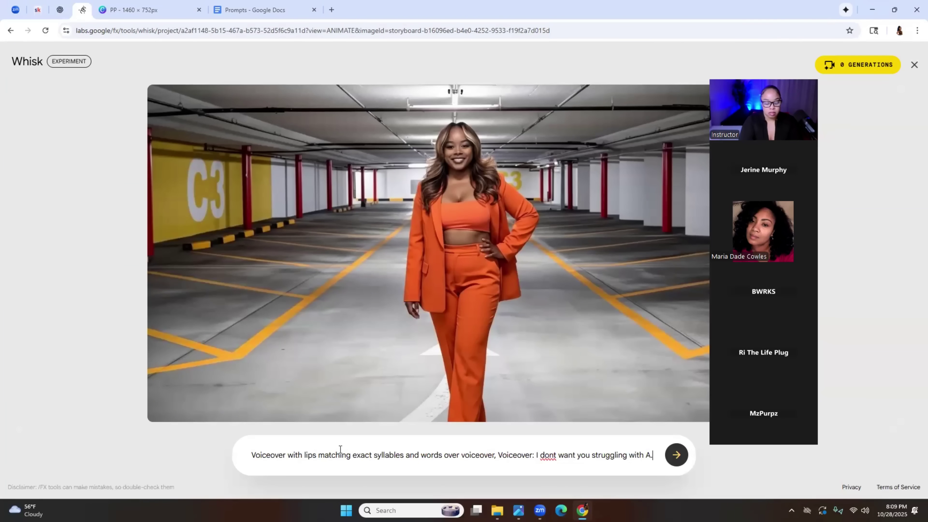
pyautogui.write('anymore ta')
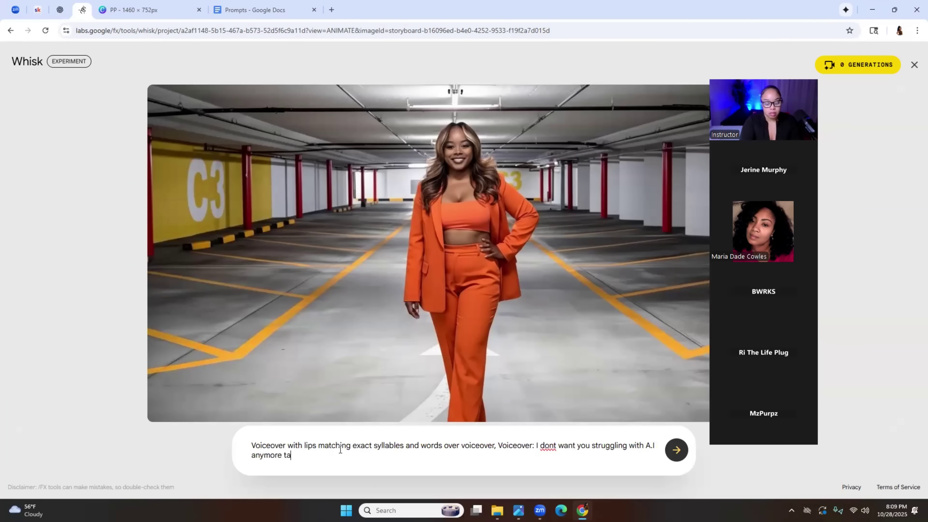